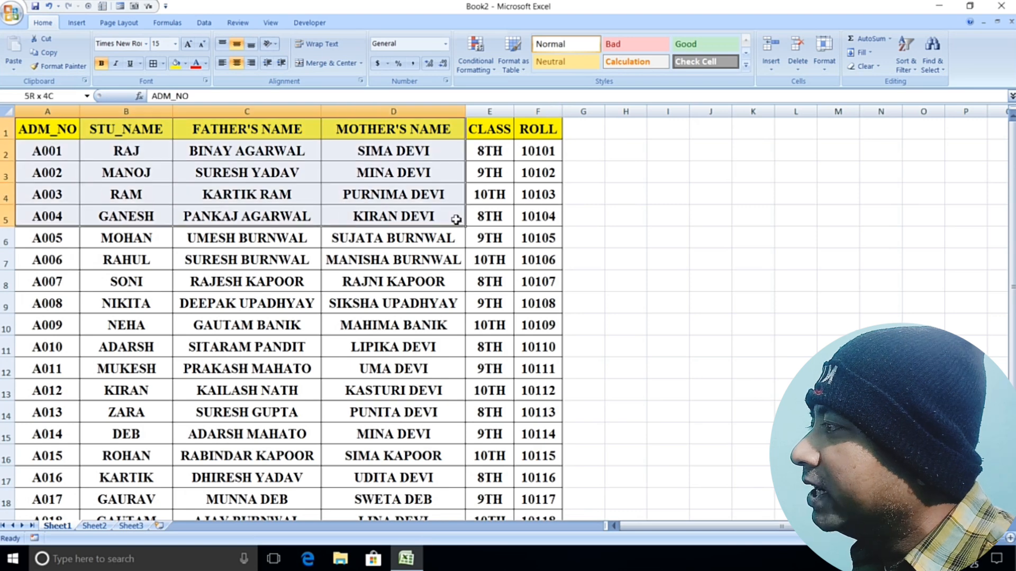
Examine the student table's admission number, name, parent, class and roll columns, focusing on the CLASS entries
left_click(608, 389)
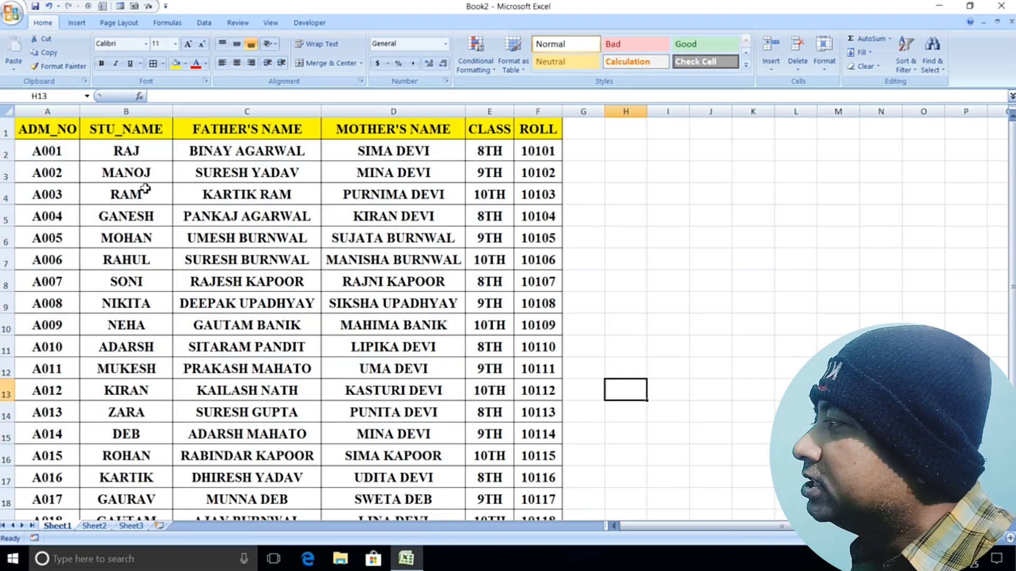
left_click_drag(137, 138, 136, 243)
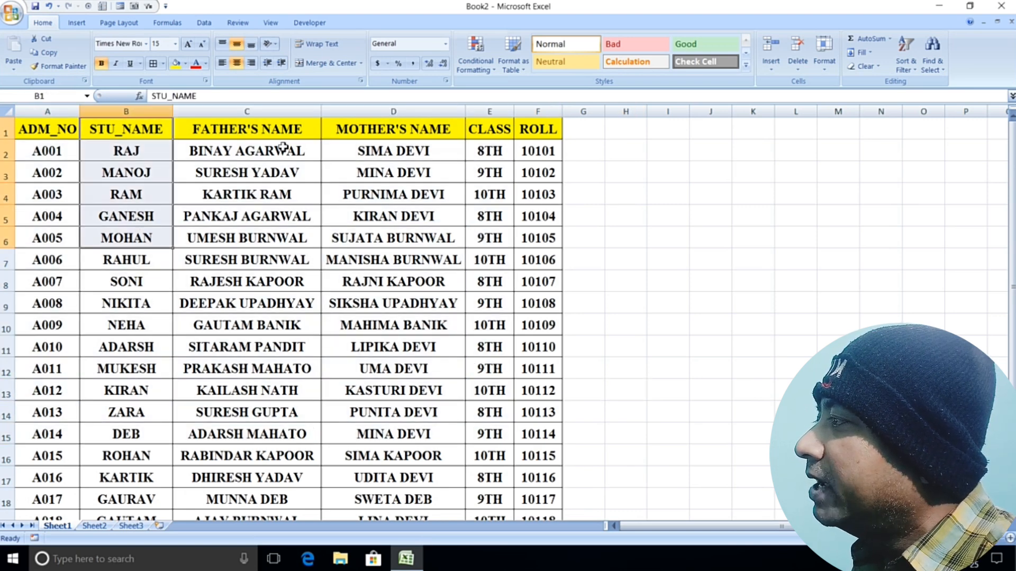
left_click_drag(265, 140, 272, 262)
left_click_drag(404, 144, 397, 259)
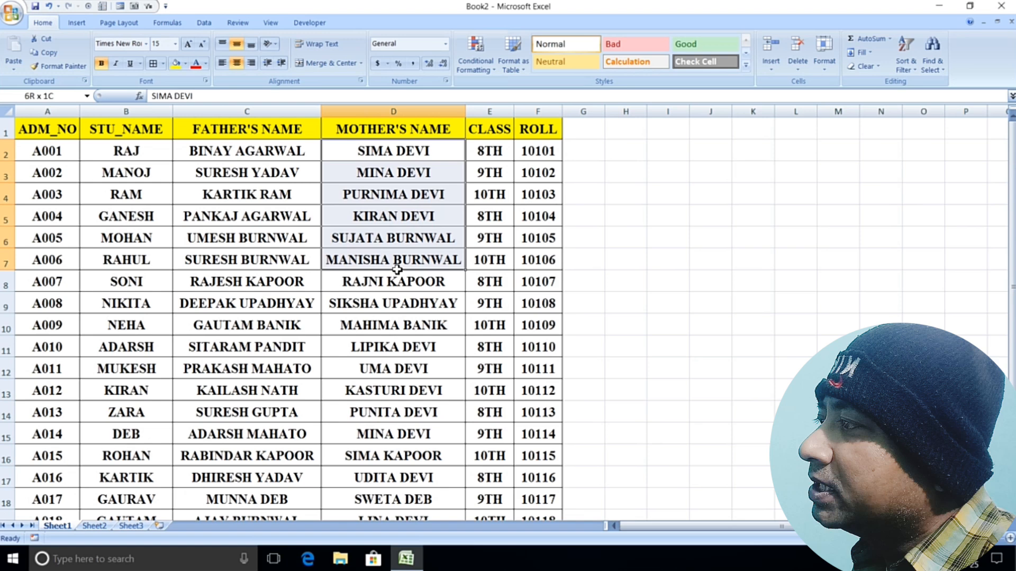
left_click(484, 154)
left_click_drag(531, 152, 538, 329)
left_click(410, 366)
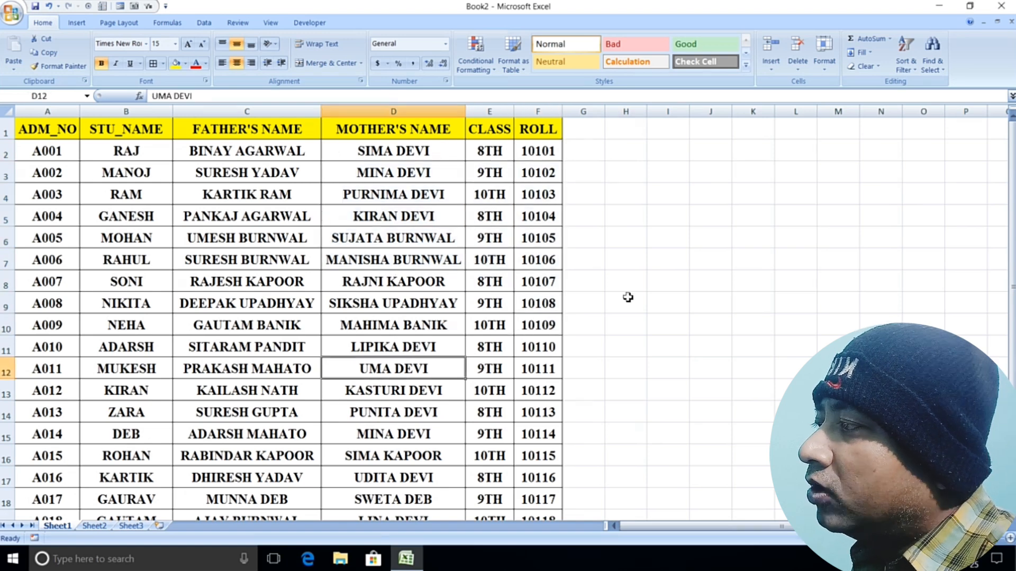
left_click(625, 281)
left_click(124, 173)
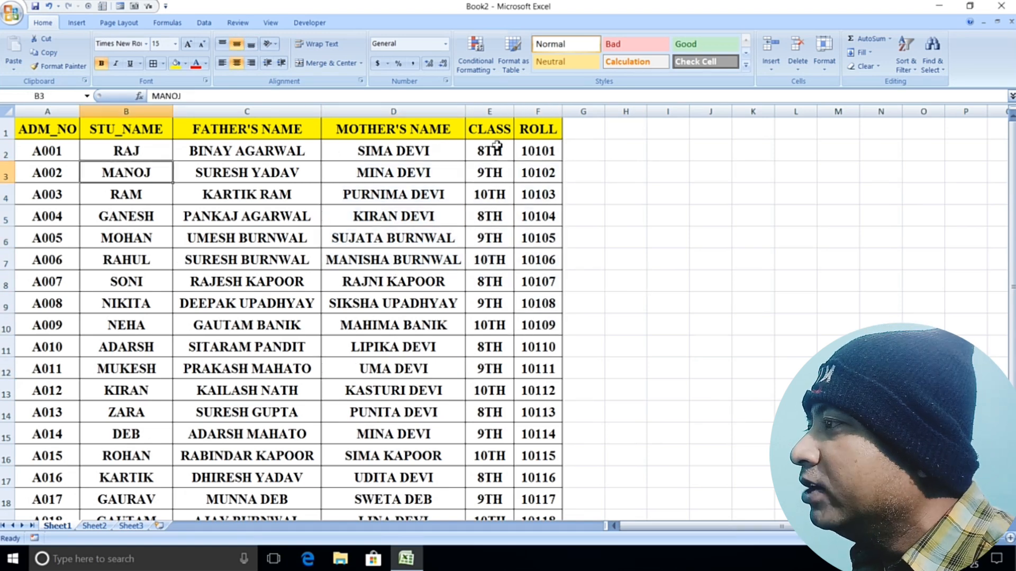
left_click_drag(503, 156, 489, 283)
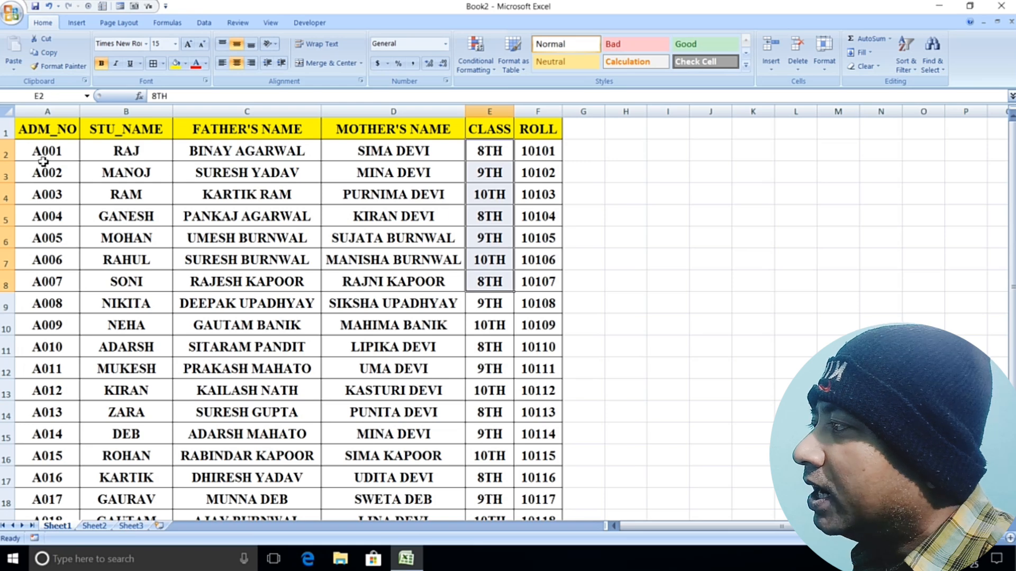
left_click_drag(33, 150, 420, 170)
left_click(446, 346)
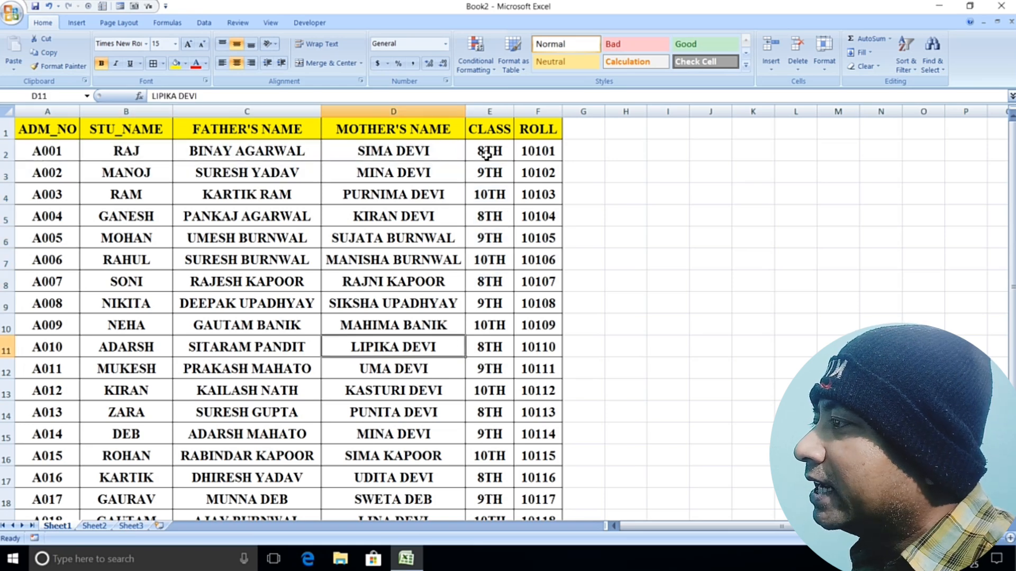
left_click_drag(485, 154, 490, 262)
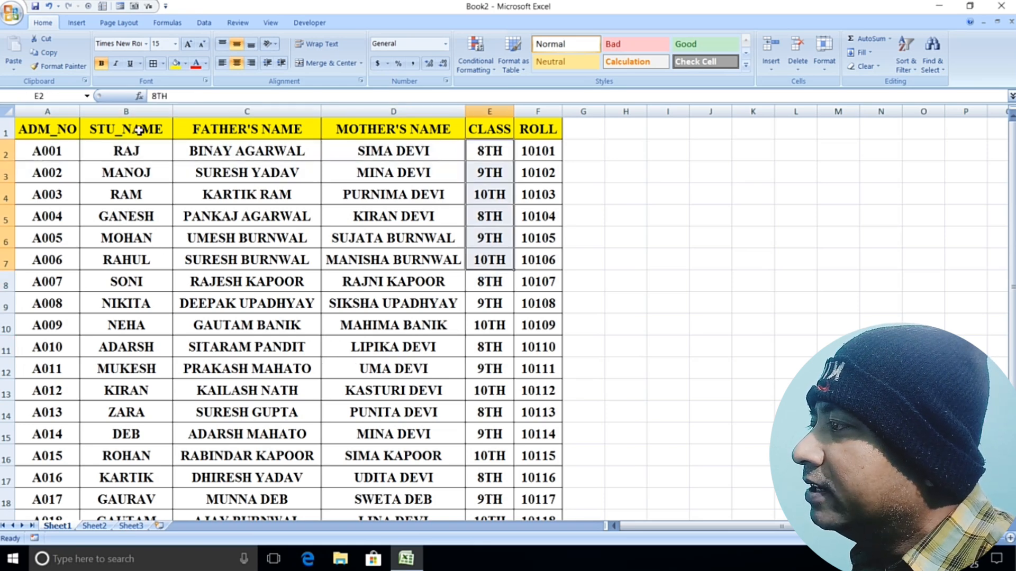
left_click(704, 222)
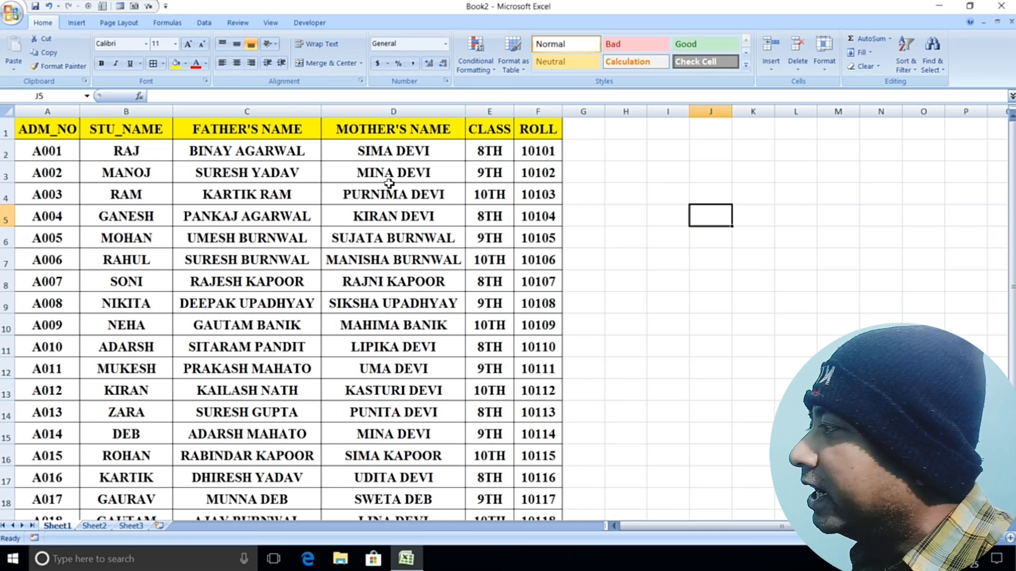
left_click_drag(53, 174, 402, 197)
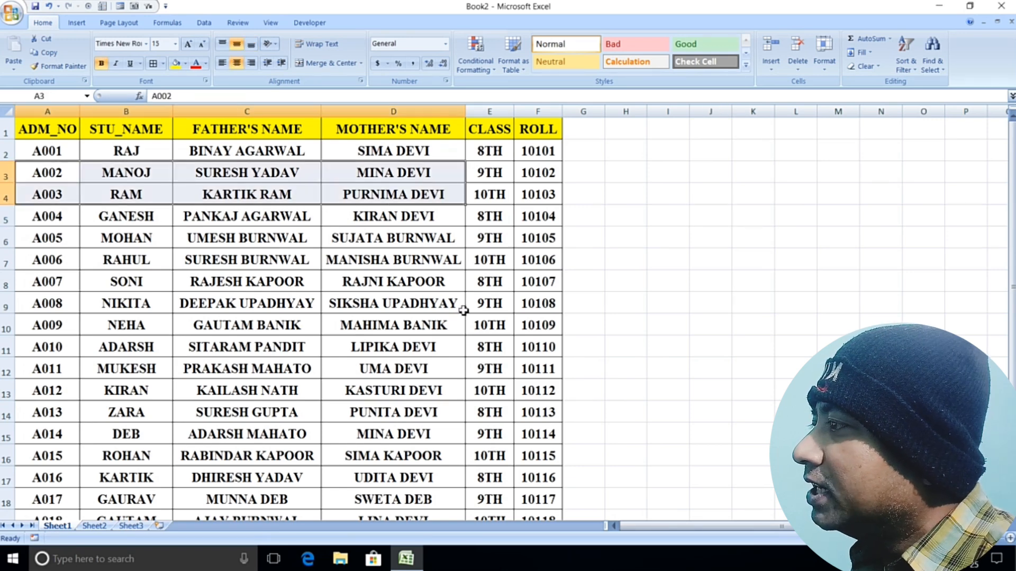
left_click(464, 310)
left_click_drag(46, 152, 483, 217)
left_click(469, 351)
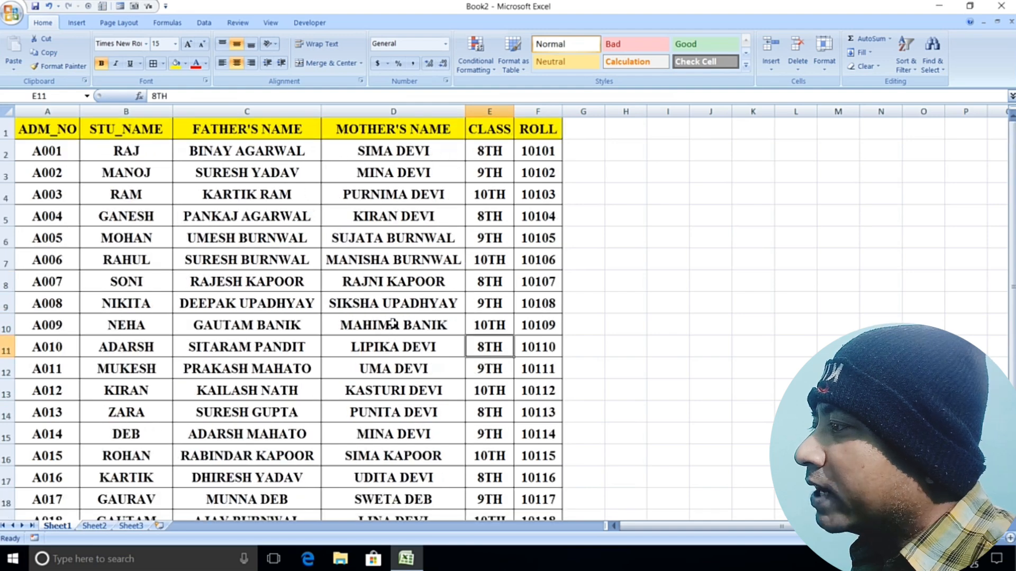
left_click(678, 232)
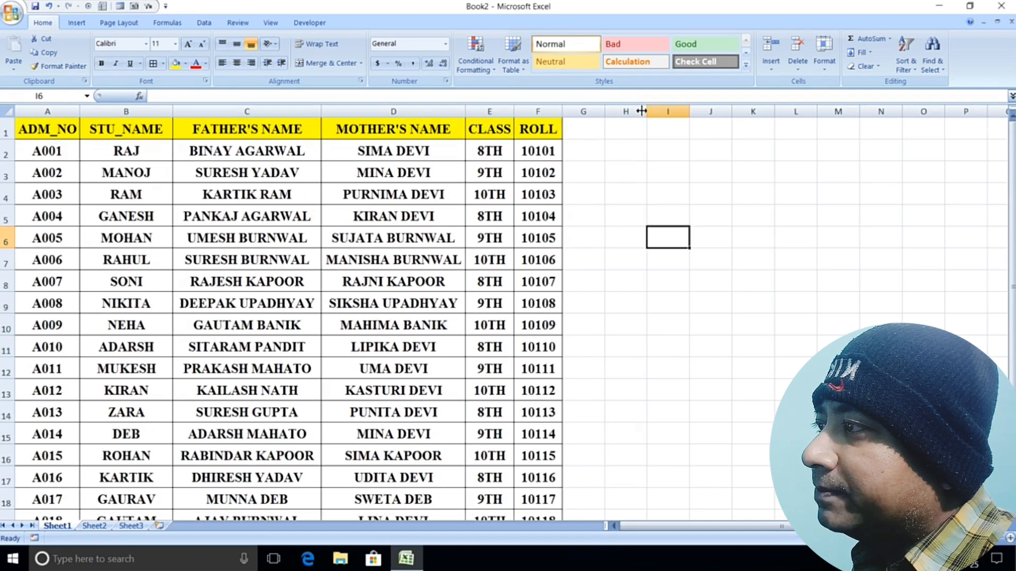
Widen column H and enter the heading CLASS in H1, styled like the table's yellow headers
left_click(624, 134)
left_click_drag(645, 107, 704, 114)
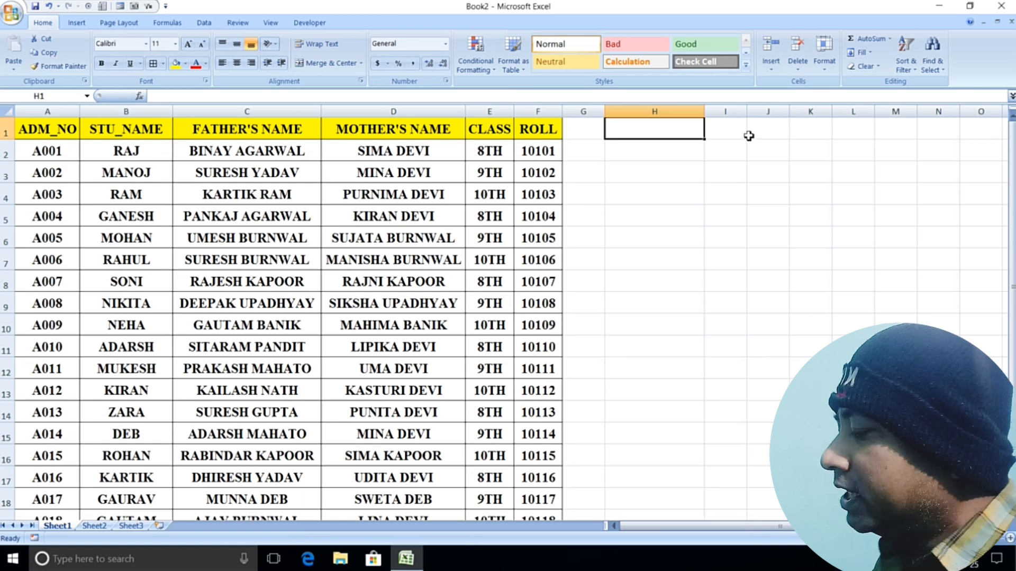
type("C")
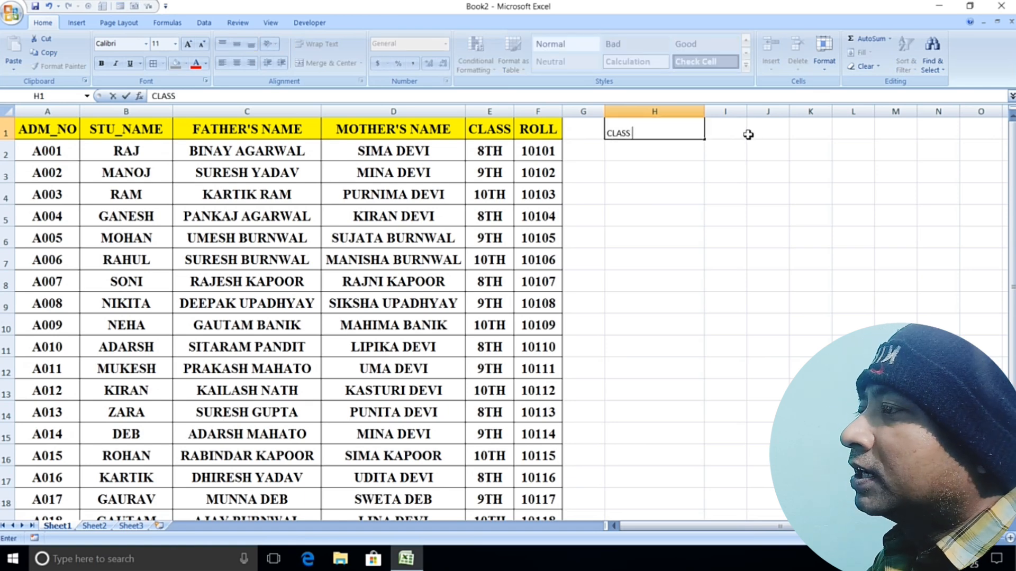
type("LASS")
left_click(683, 211)
left_click(652, 136)
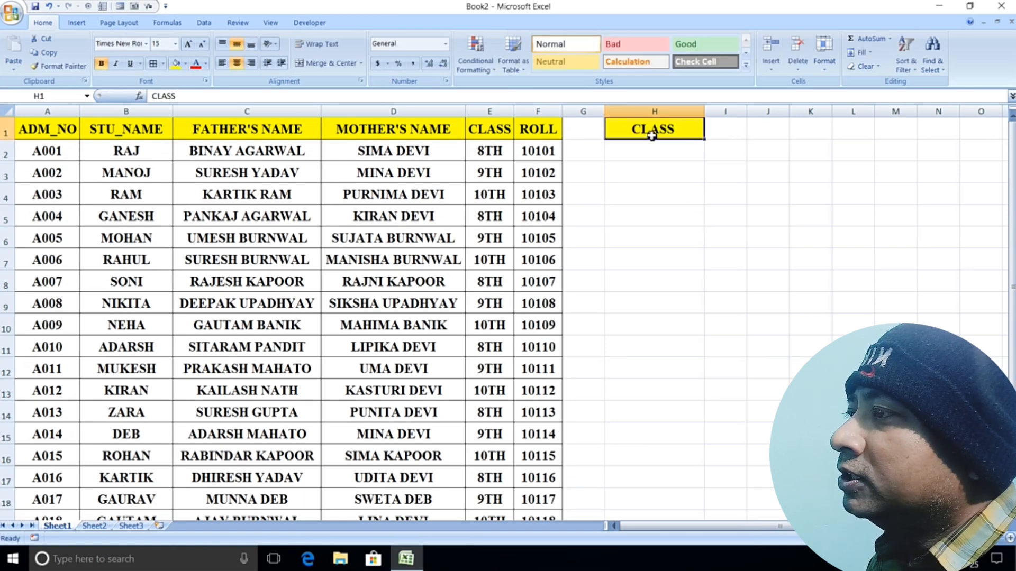
Add list data validation to H2 with the source values 8TH,9TH,10TH
left_click(664, 149)
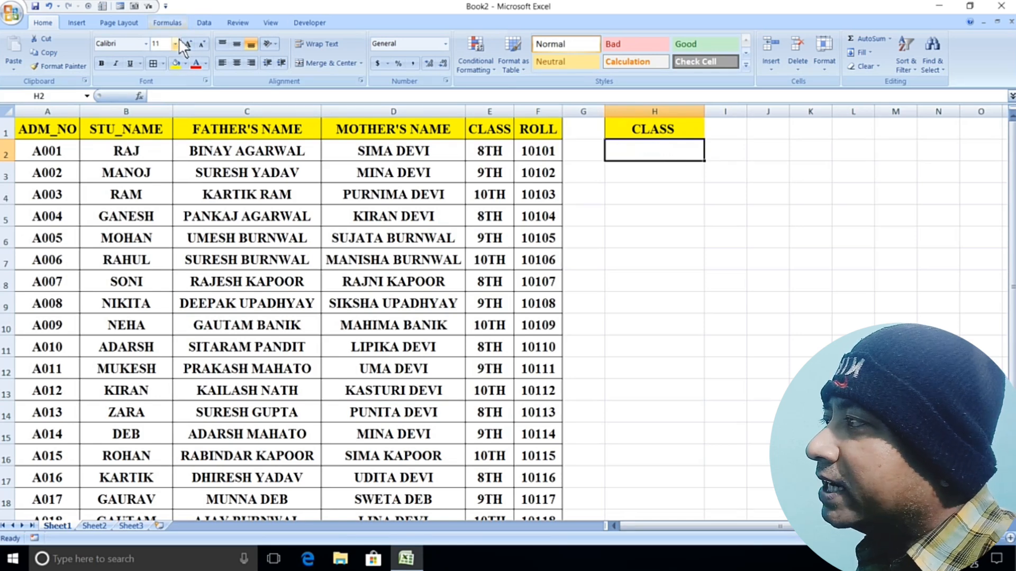
left_click(205, 22)
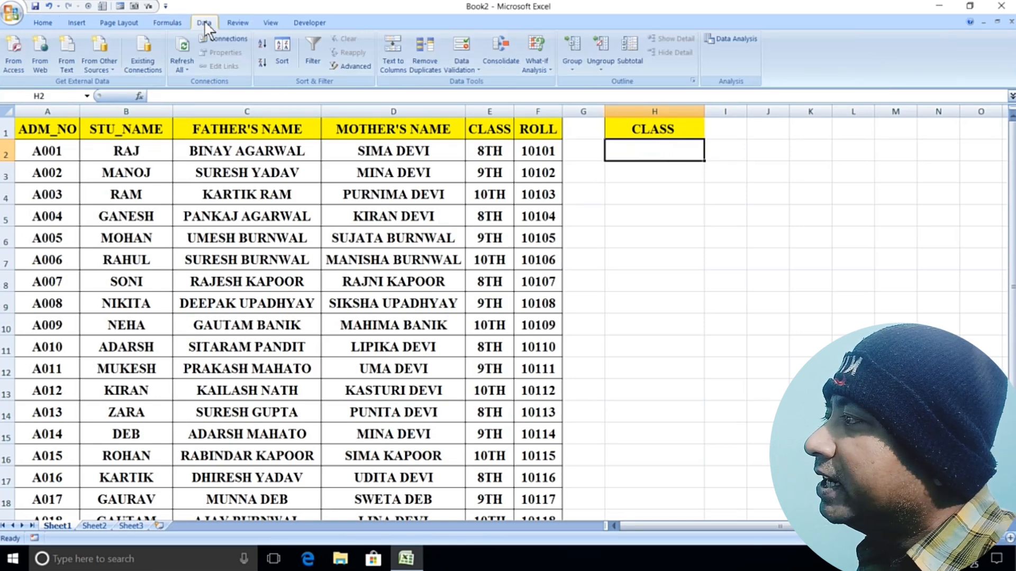
left_click(462, 53)
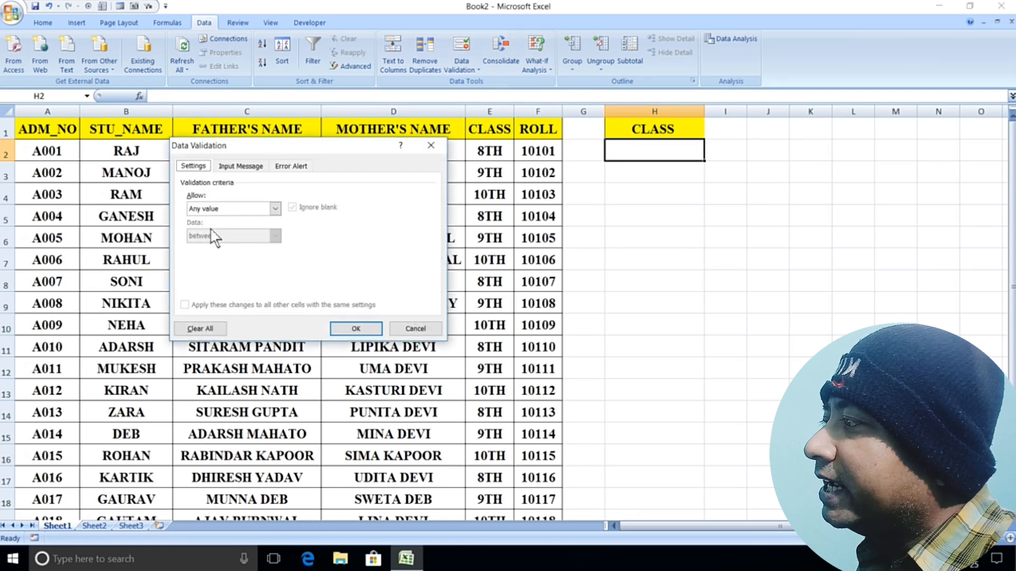
left_click(210, 208)
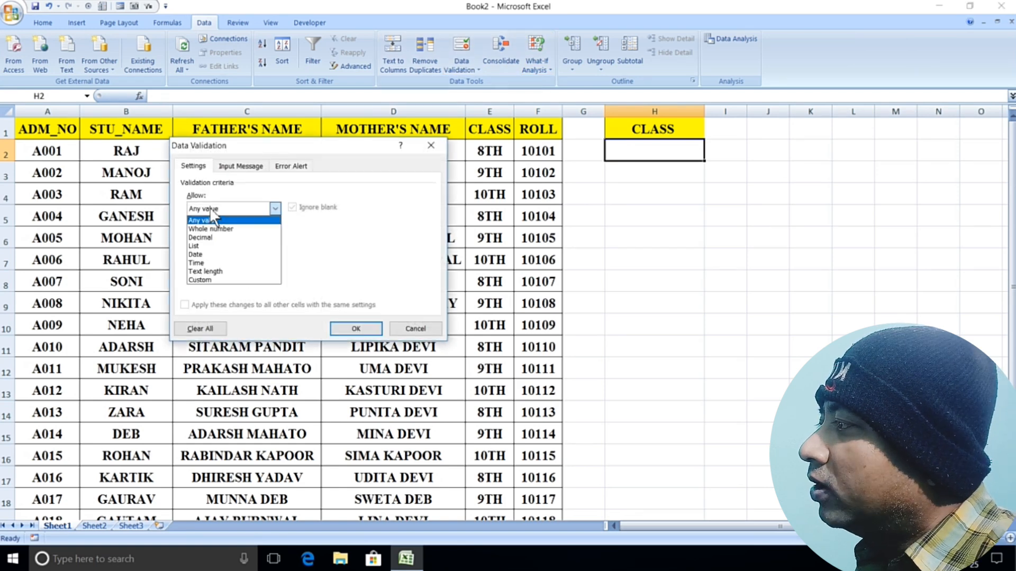
left_click(198, 246)
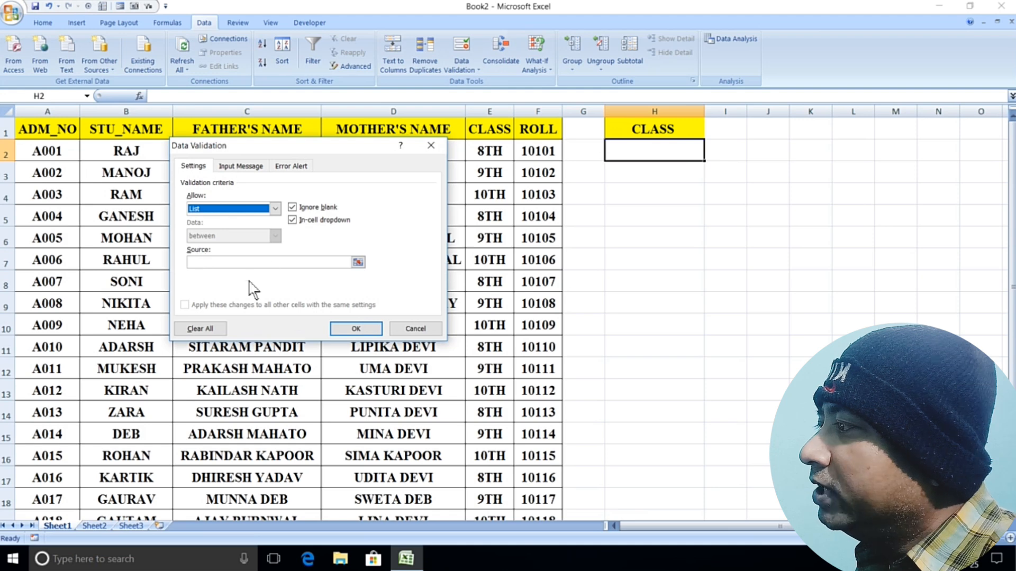
left_click(216, 262)
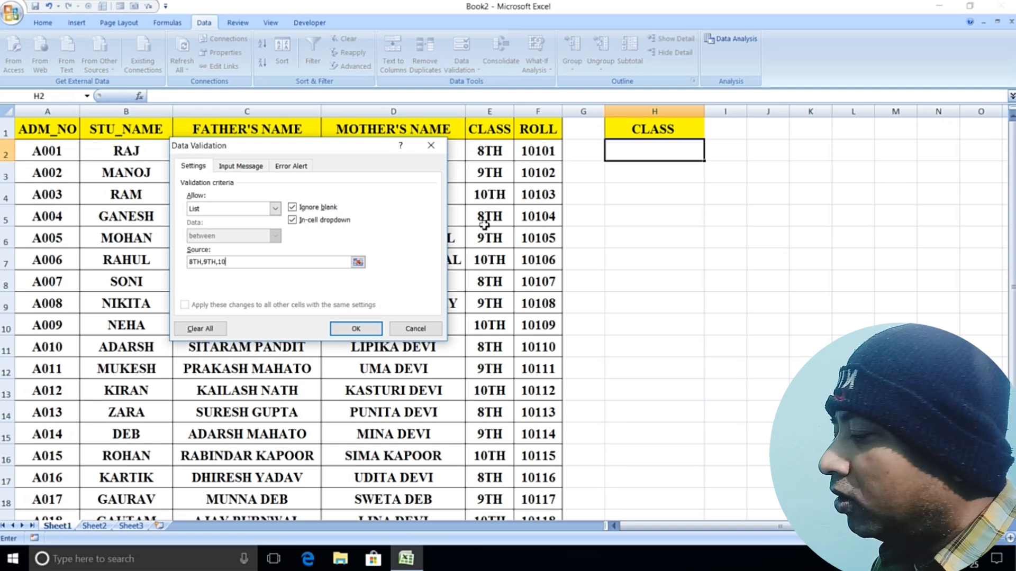
left_click(368, 331)
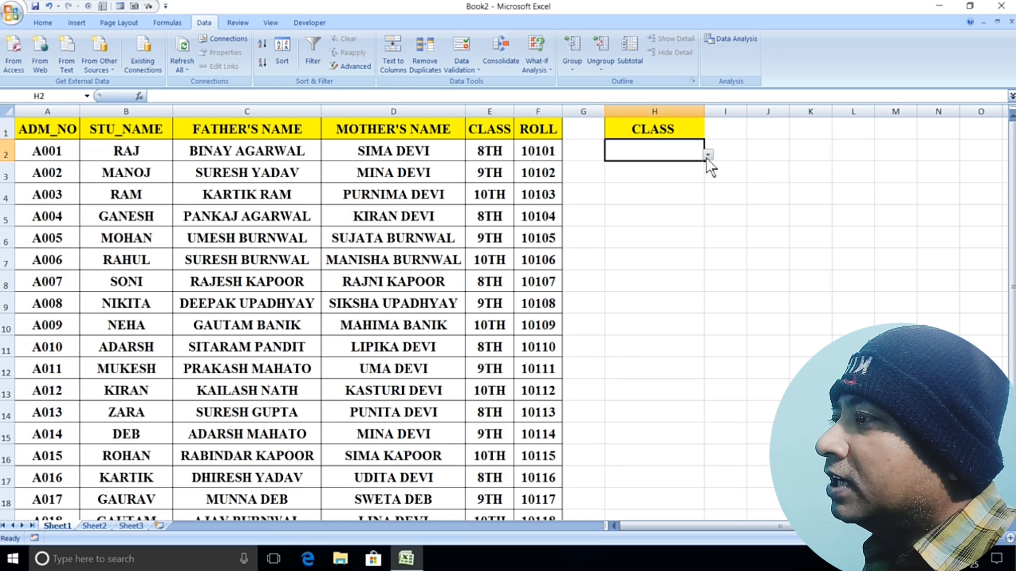
Try out the class list in H2 by choosing 8TH, 10TH and 8TH again
left_click(708, 155)
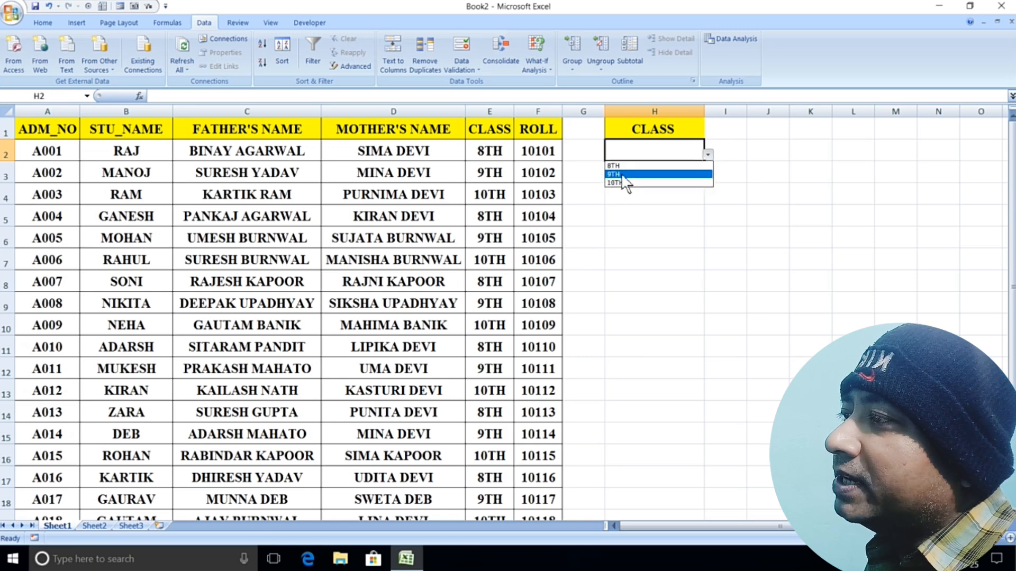
left_click(623, 167)
left_click(662, 204)
left_click(696, 154)
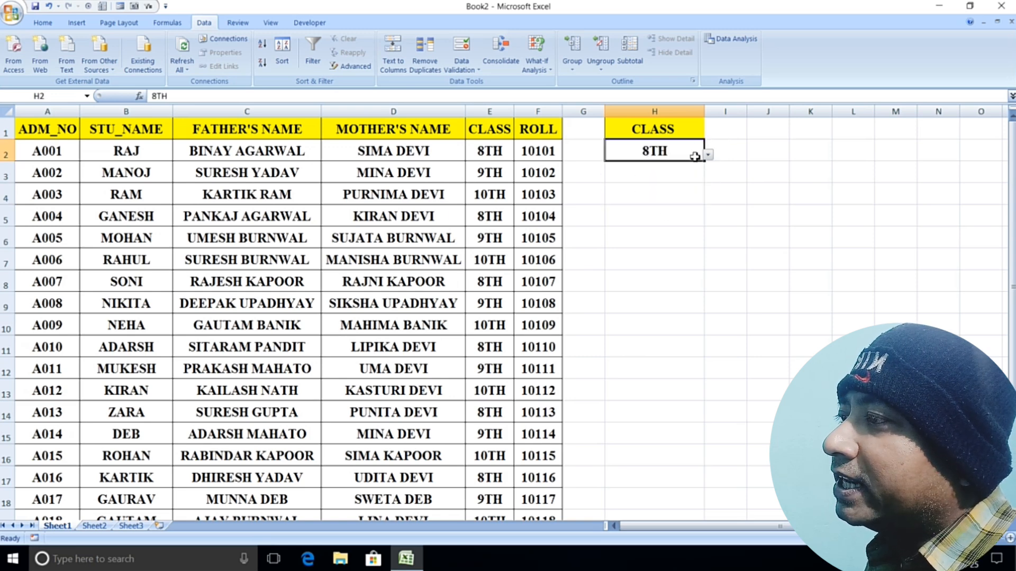
left_click(708, 155)
left_click(646, 183)
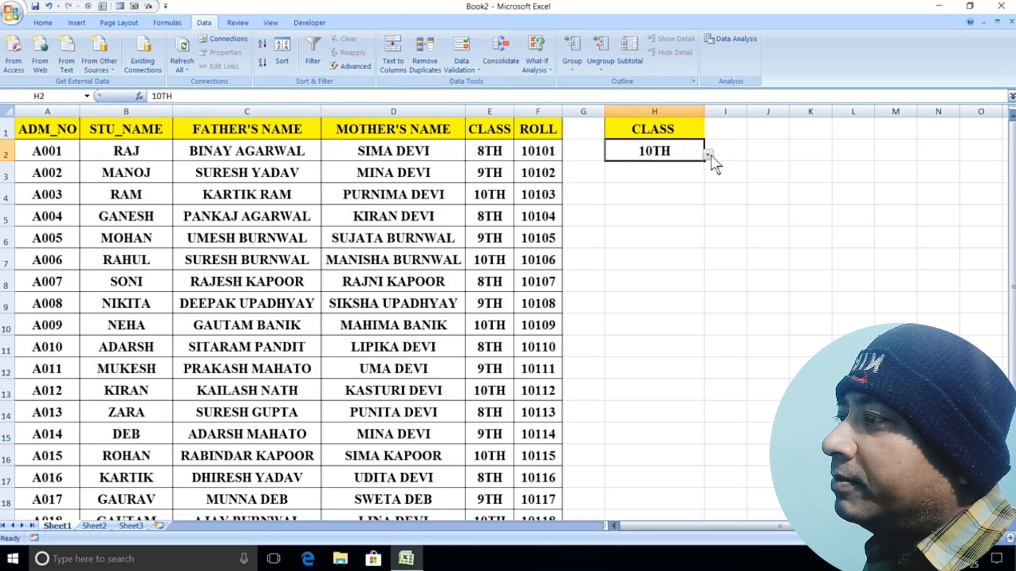
left_click(707, 154)
left_click(667, 167)
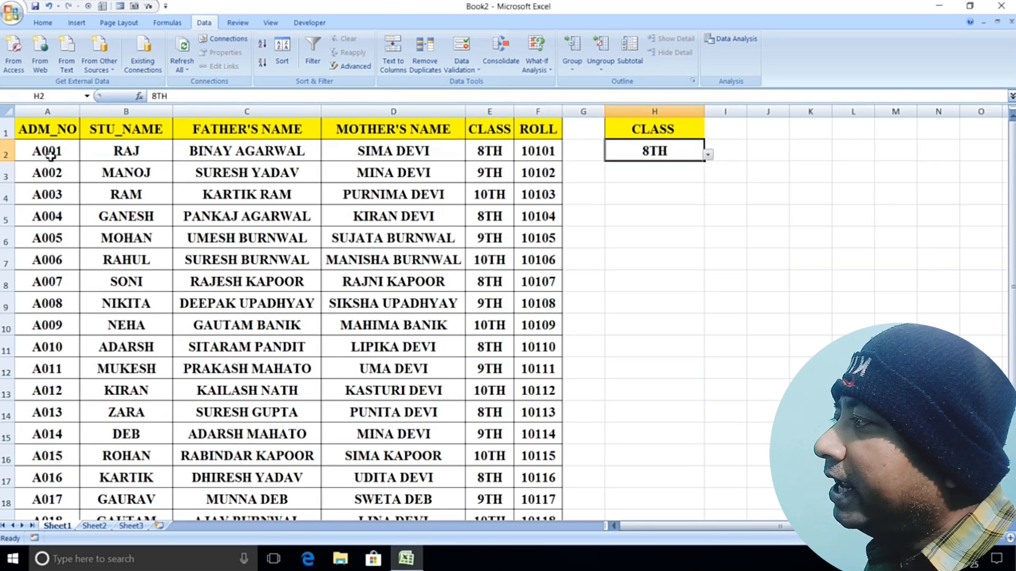
left_click_drag(48, 152, 492, 151)
left_click(491, 216)
left_click_drag(76, 155, 492, 166)
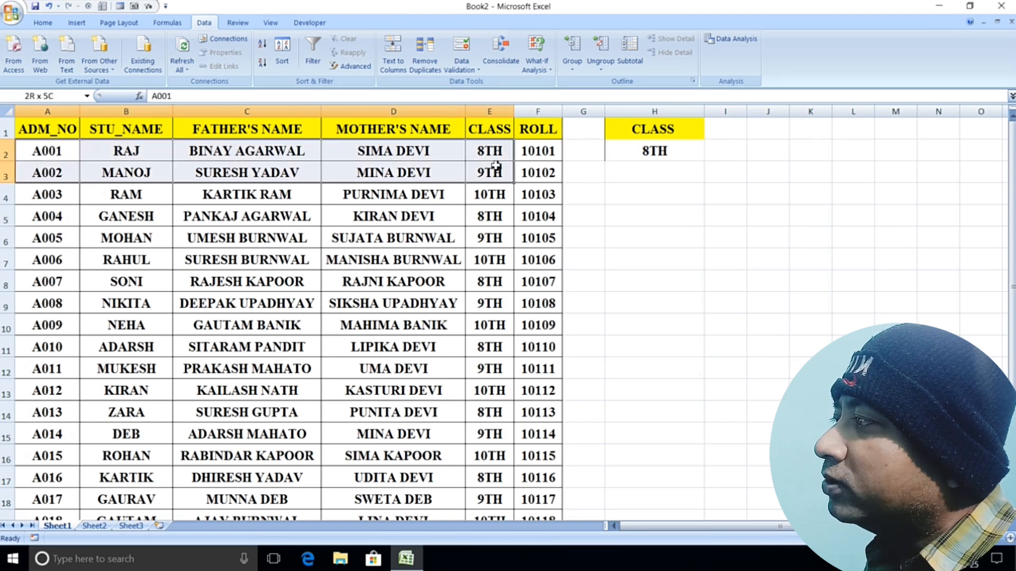
left_click(487, 303)
Make row 2 slightly taller and apply borders to the class selection cell H2
left_click(637, 159)
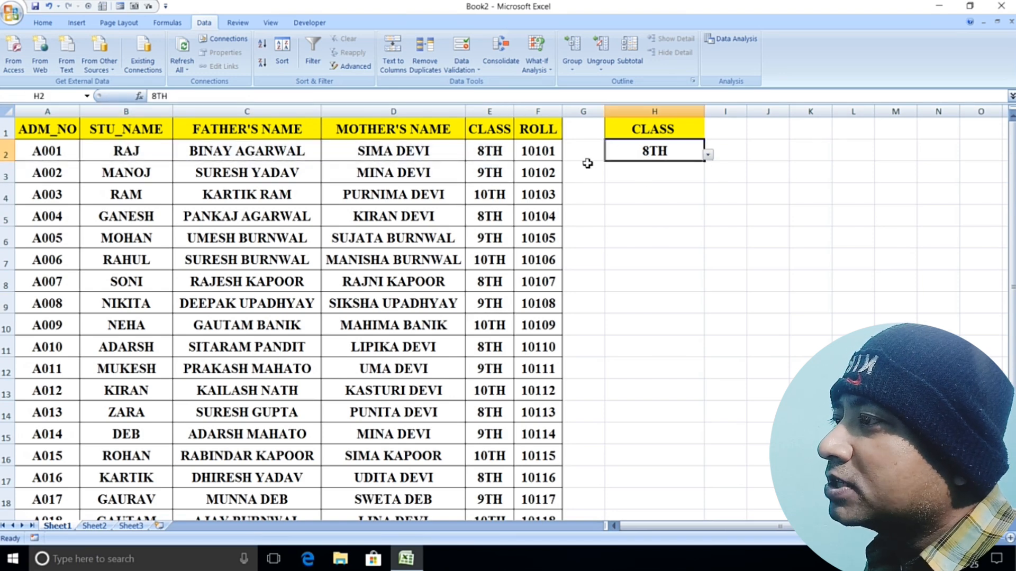
left_click_drag(18, 163, 20, 168)
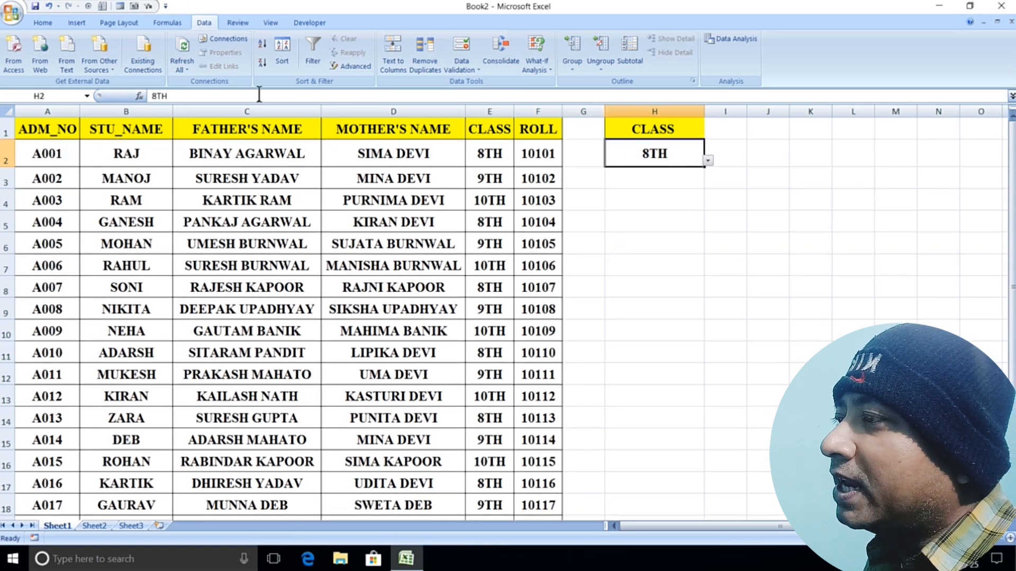
left_click(38, 22)
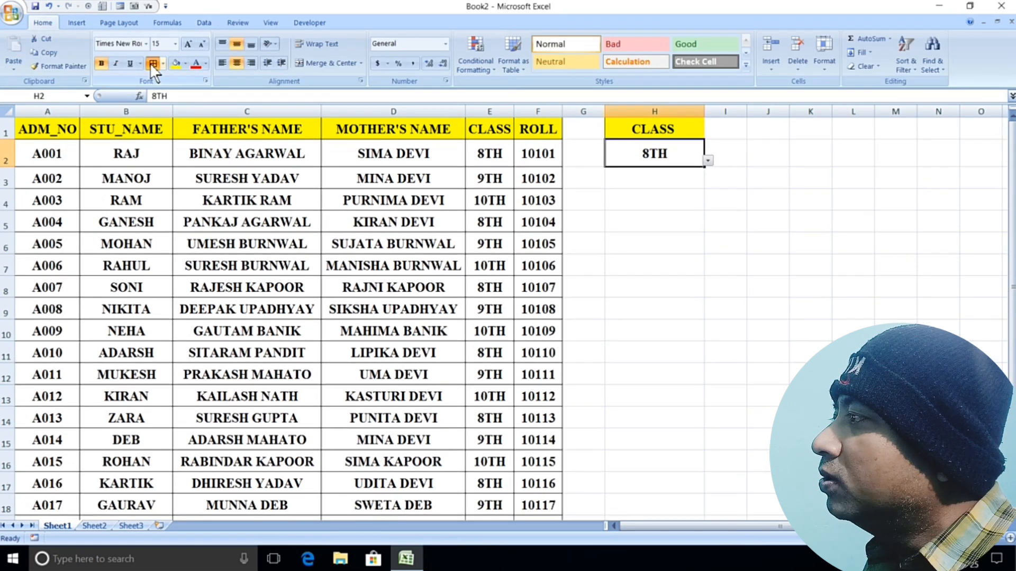
Choose 9TH from the list in H2 and set the cell's font size to 20
left_click(707, 160)
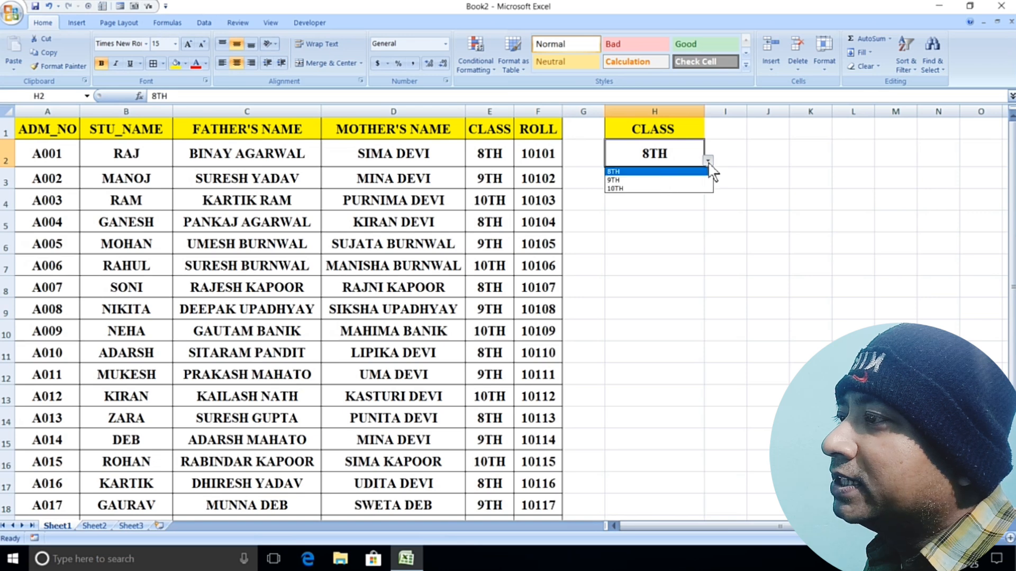
left_click(635, 180)
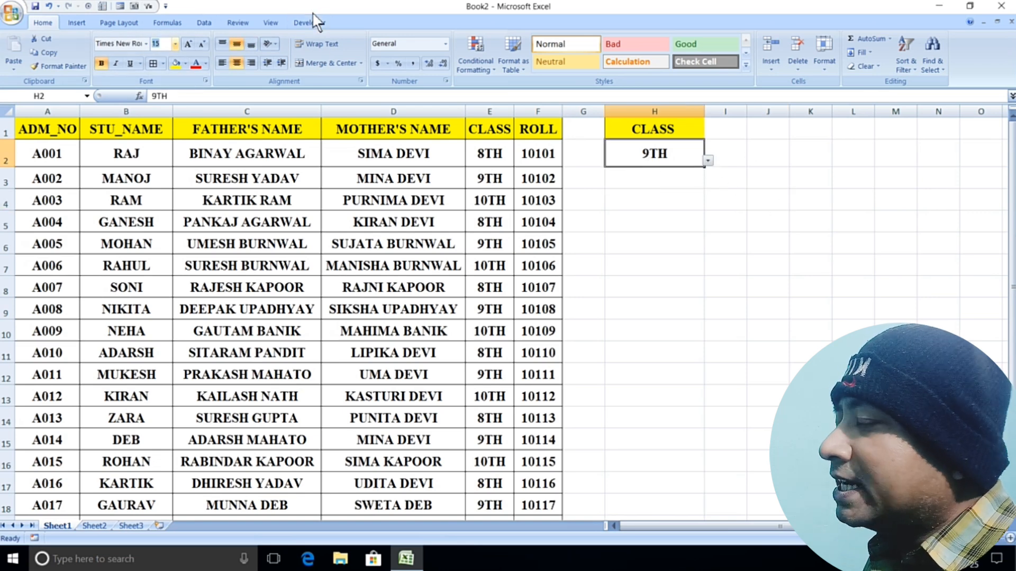
type("20")
key("Return")
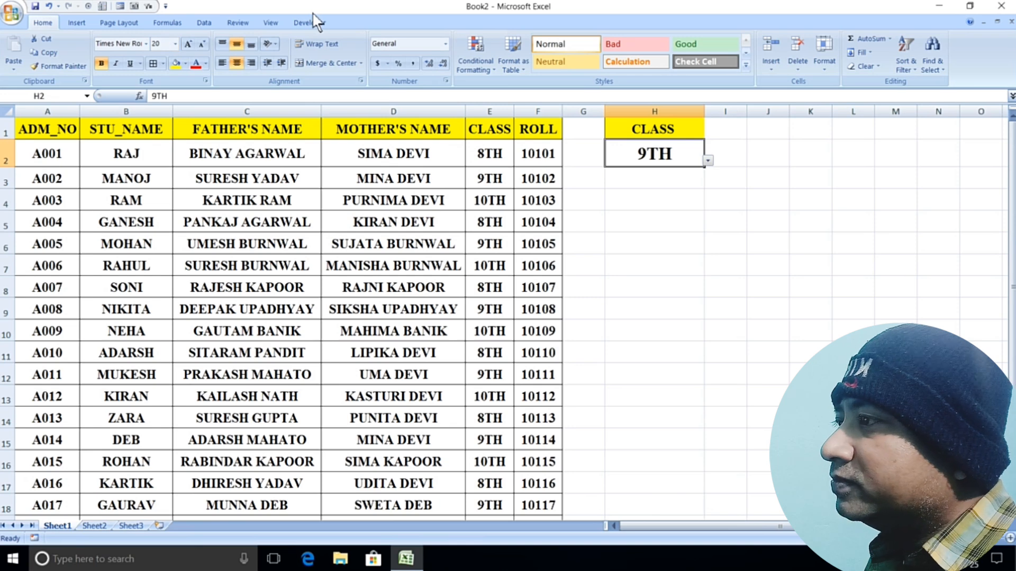
left_click(676, 129)
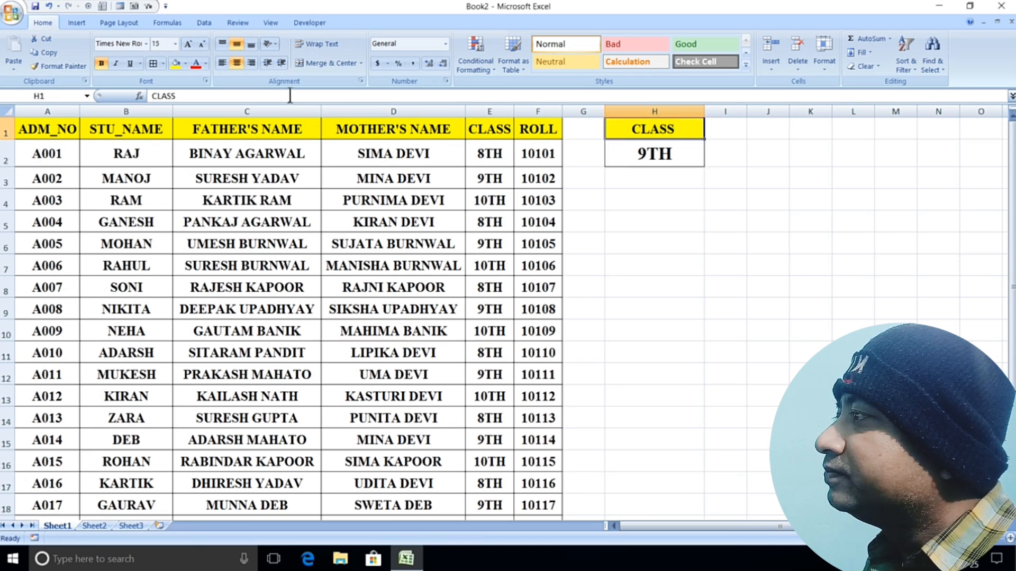
left_click(794, 217)
left_click(685, 154)
left_click(821, 215)
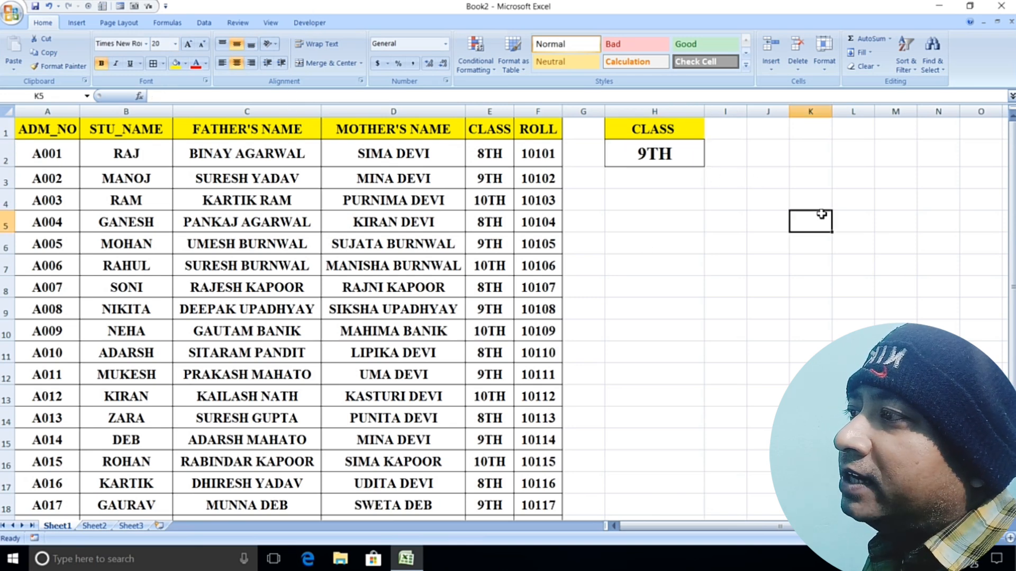
Insert a small spinner form control in column I, just beside the class selection cell H2
left_click(768, 160)
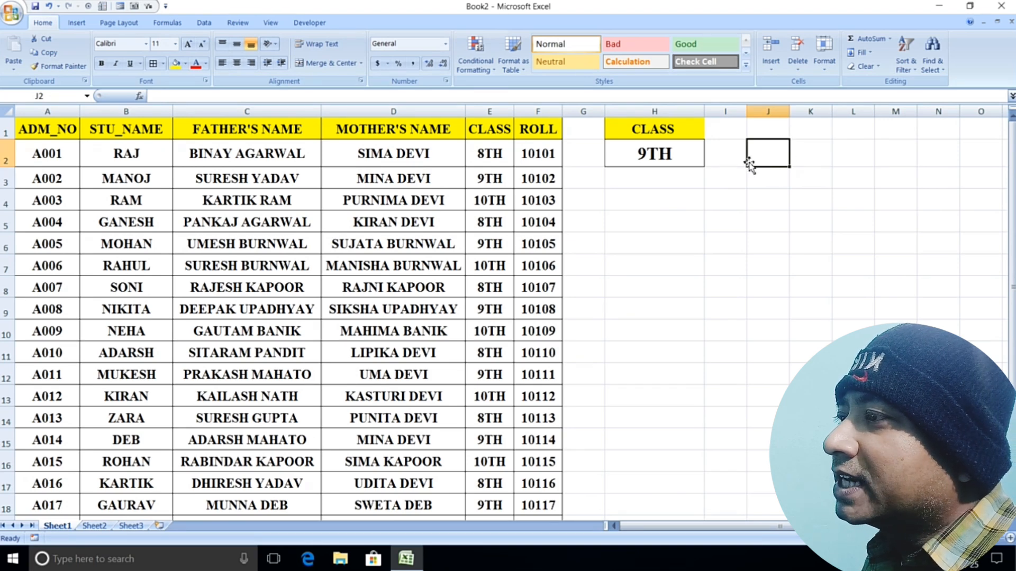
left_click(310, 23)
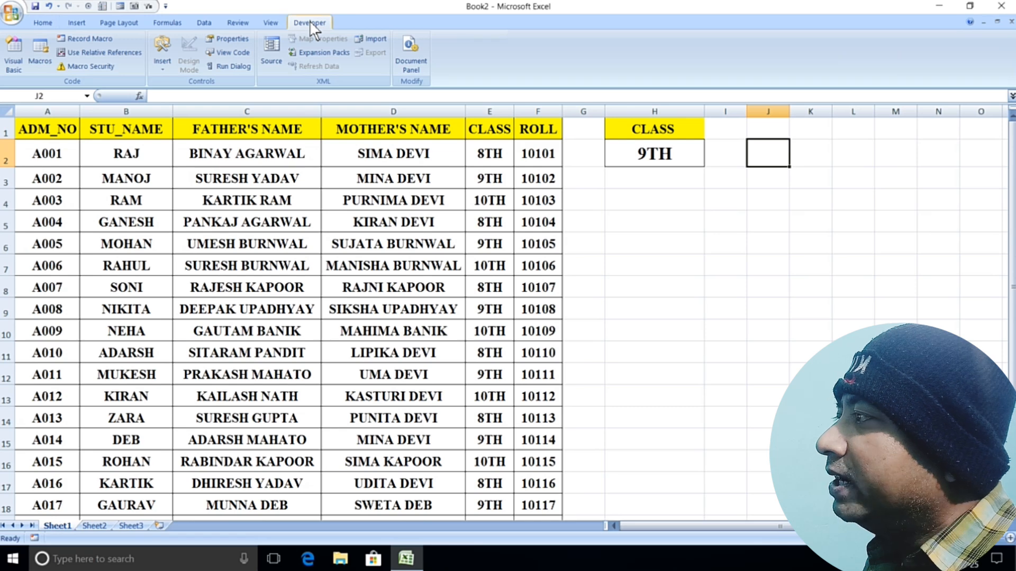
left_click(163, 64)
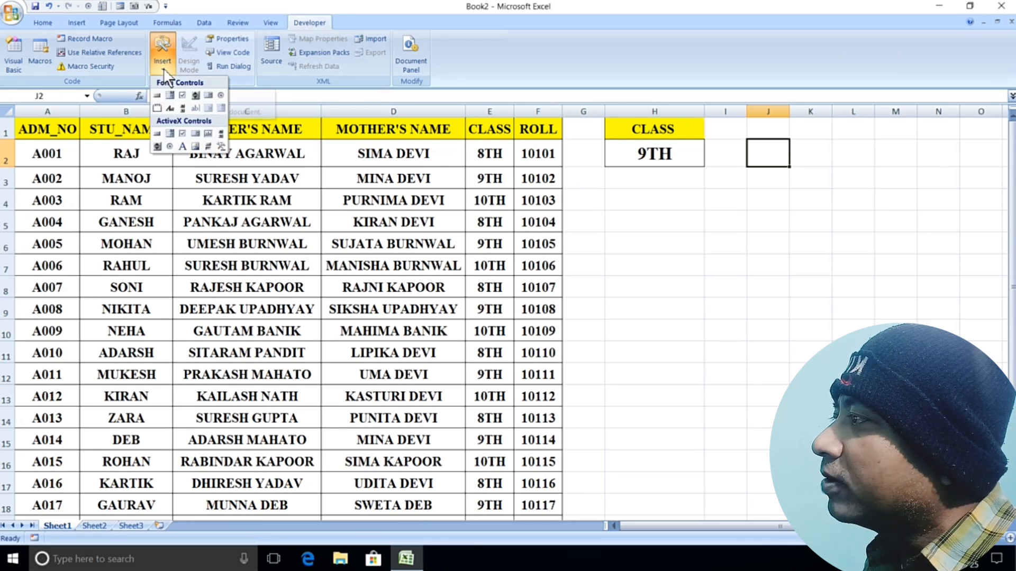
left_click(195, 96)
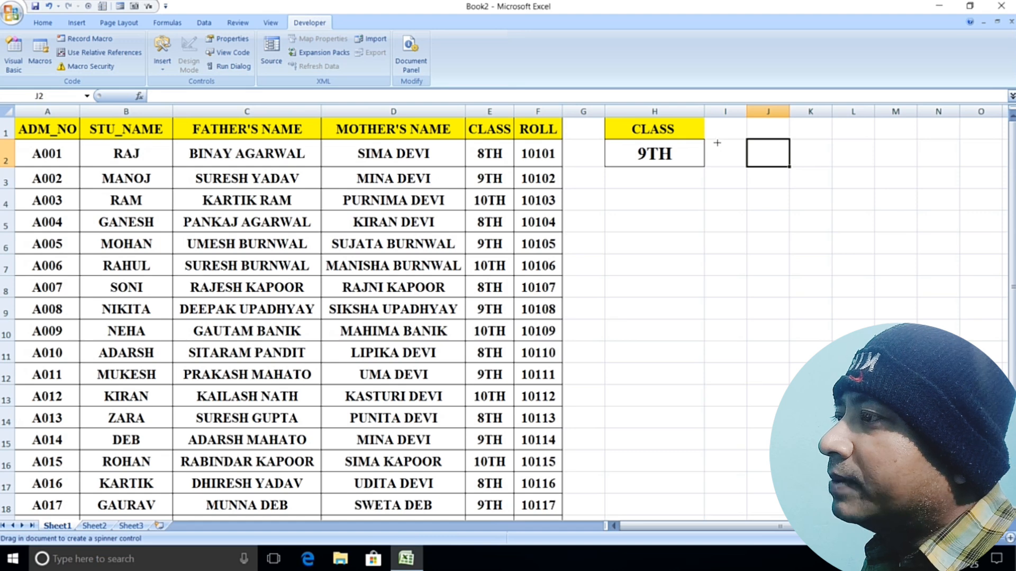
mouse_move(729, 142)
left_mouse_down()
mouse_move(744, 168)
mouse_move(749, 155)
left_mouse_up()
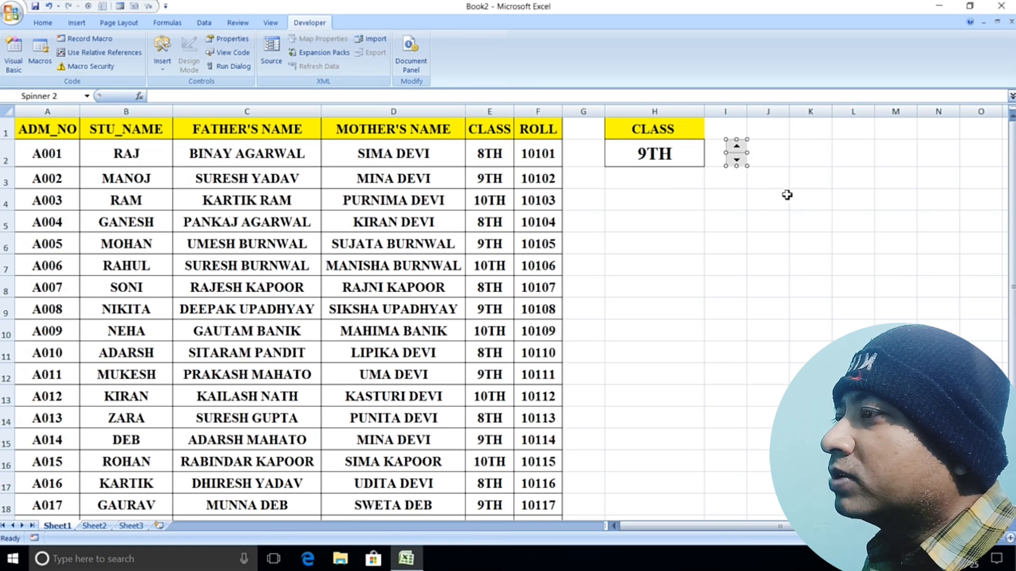
Set the spinner's maximum value to 1 in its control settings
right_click(735, 155)
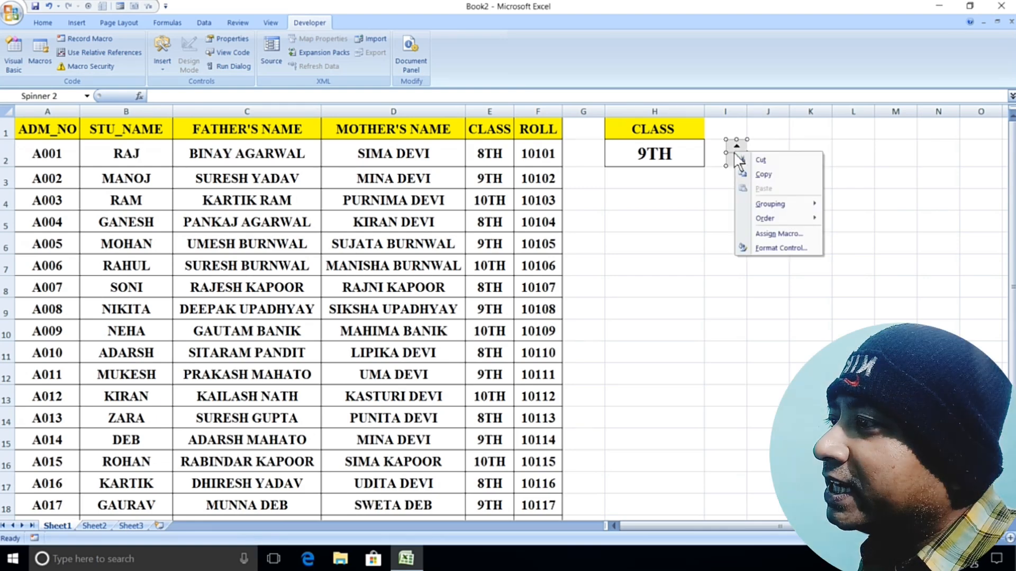
left_click(783, 249)
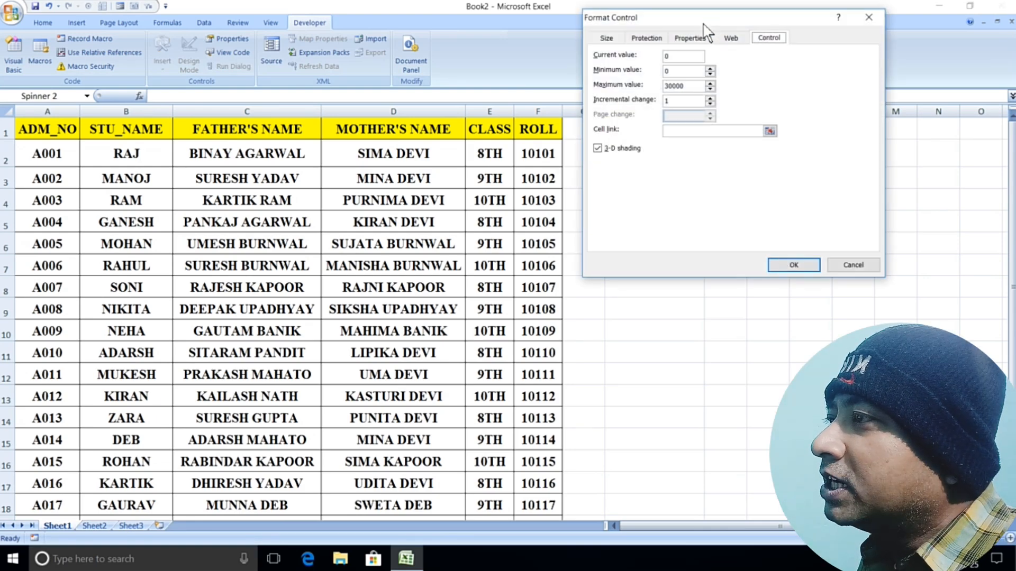
left_click_drag(707, 22, 455, 119)
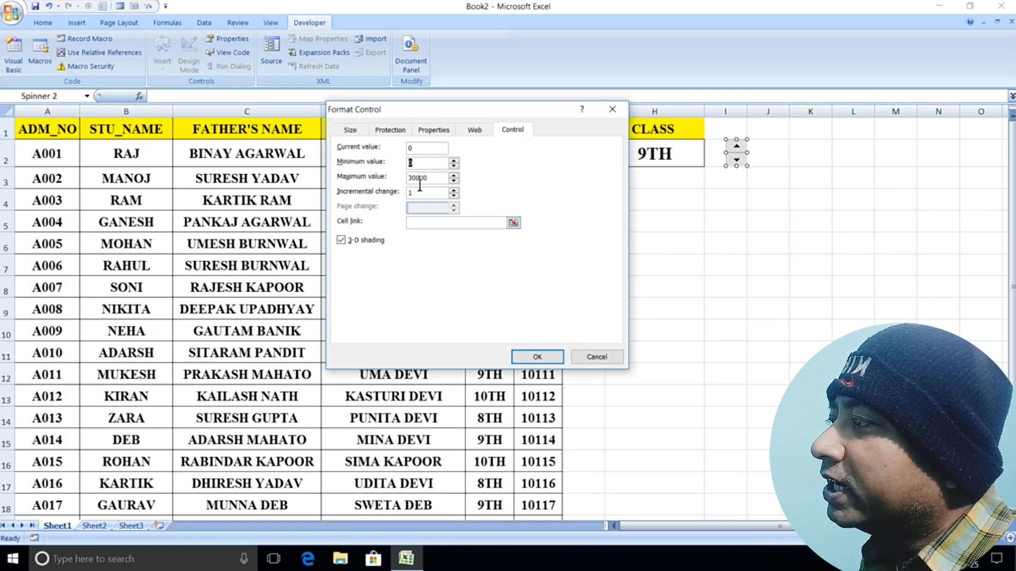
left_click_drag(434, 178, 408, 178)
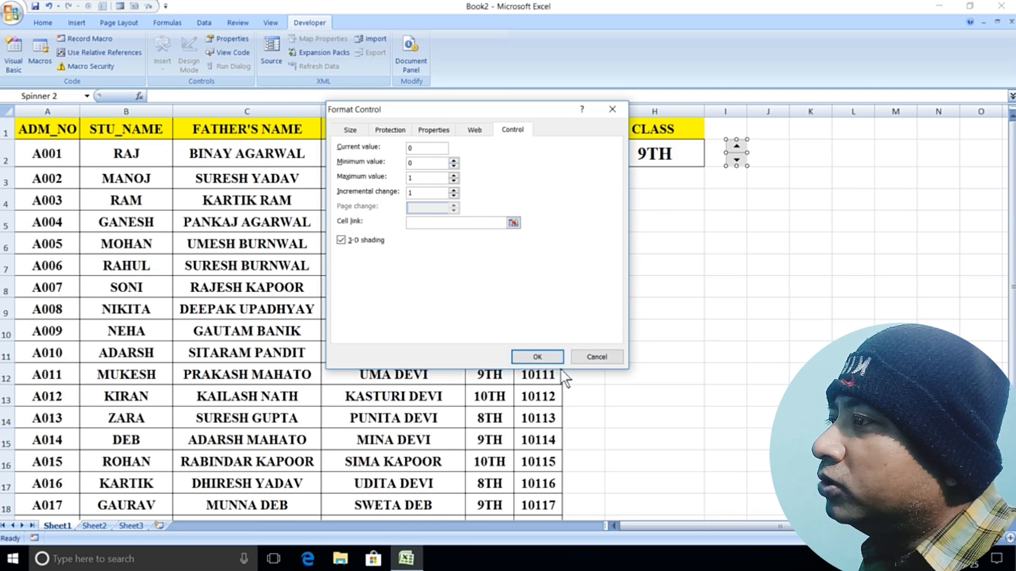
left_click(537, 356)
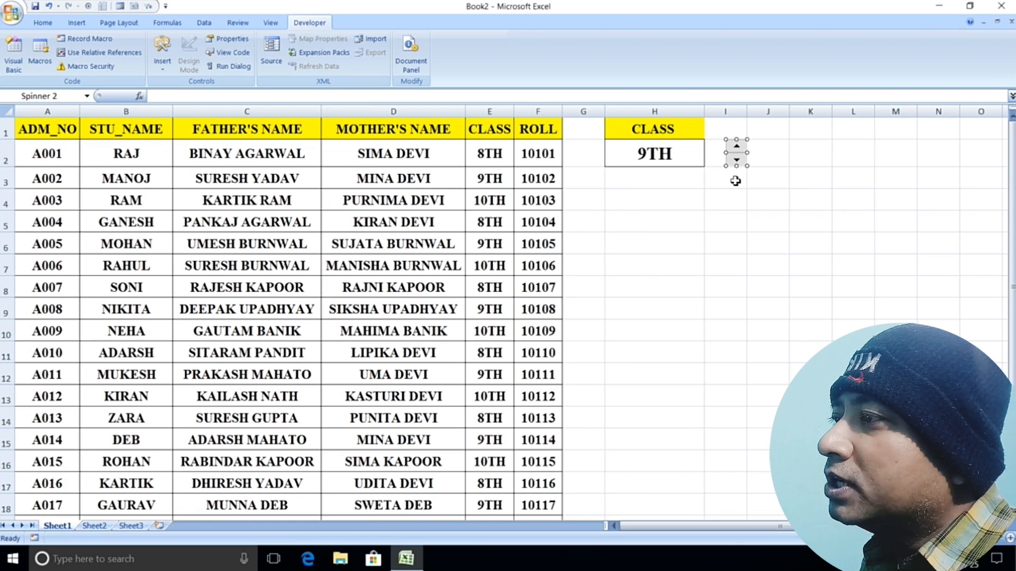
Link the spinner to cell $K$2 in its control settings
right_click(738, 151)
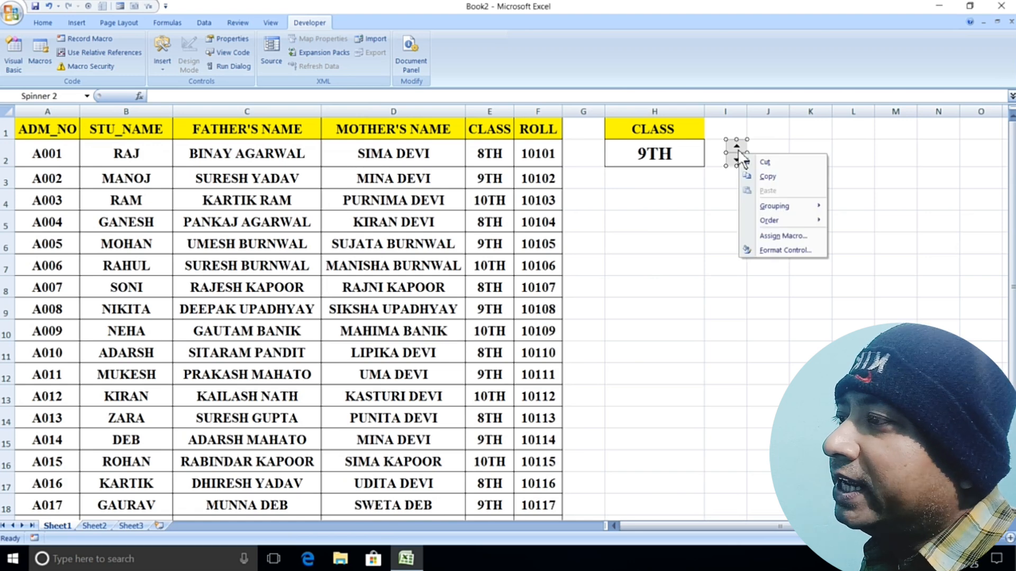
left_click(796, 251)
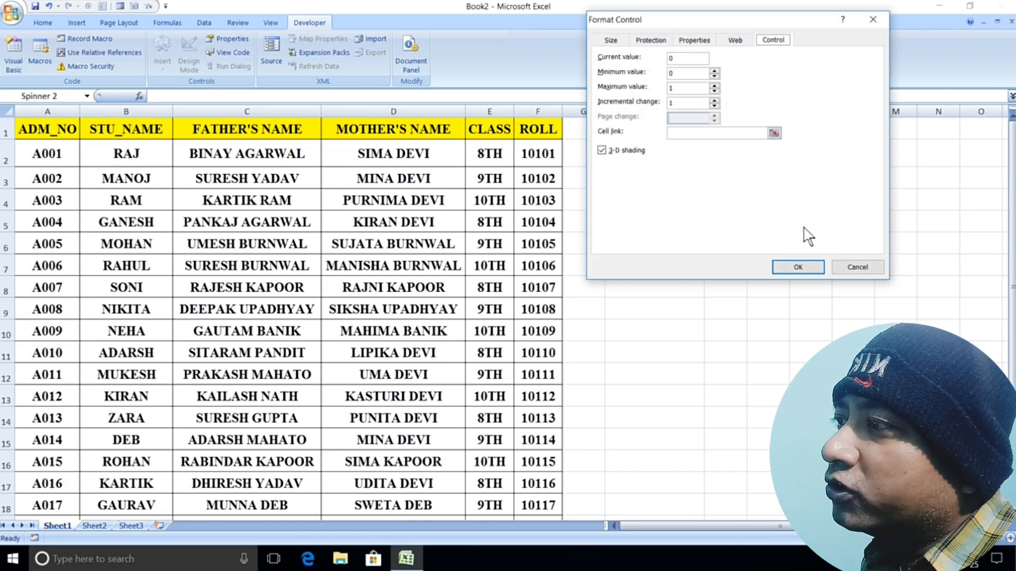
left_click_drag(716, 19, 417, 137)
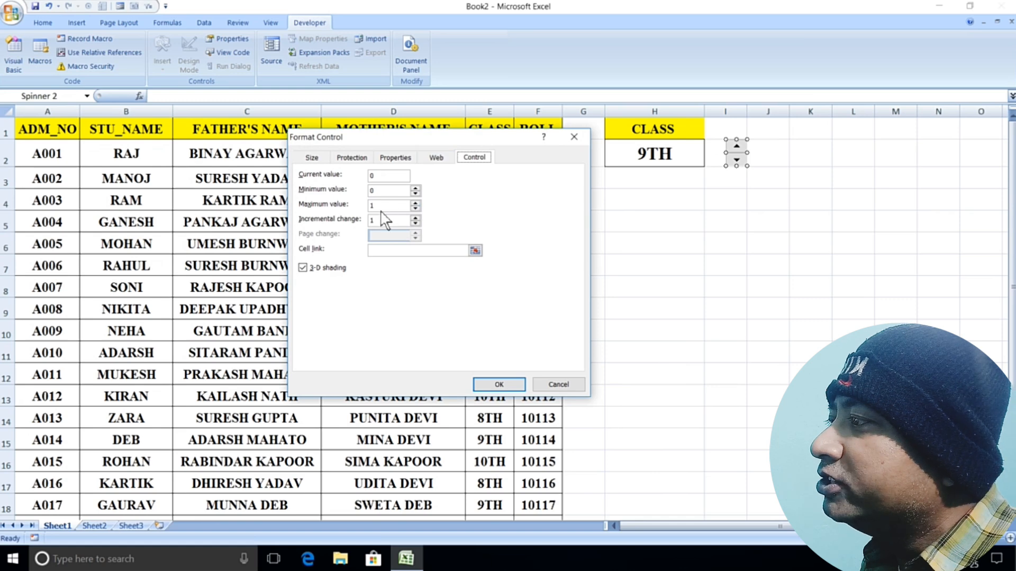
left_click(376, 251)
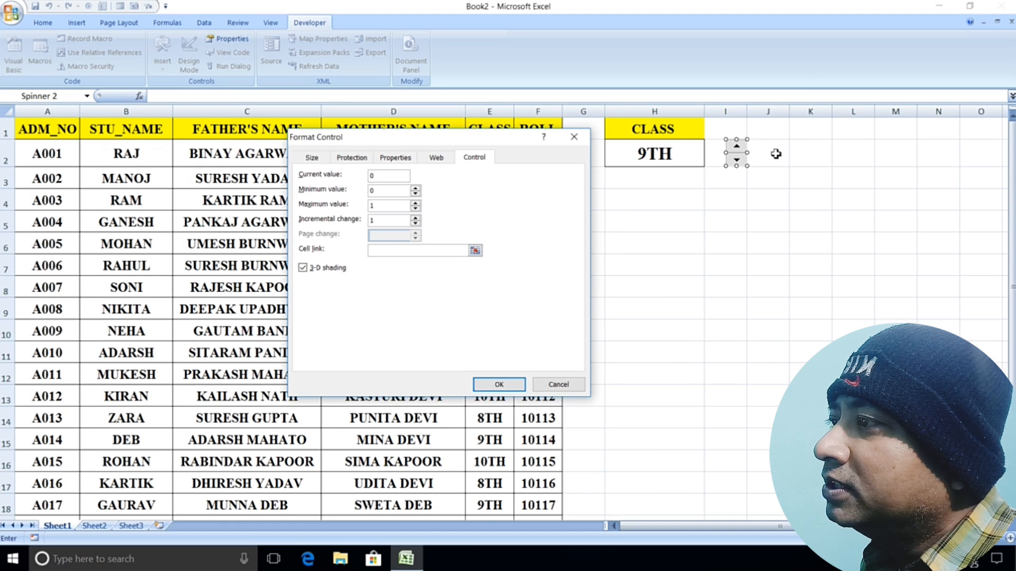
left_click(819, 156)
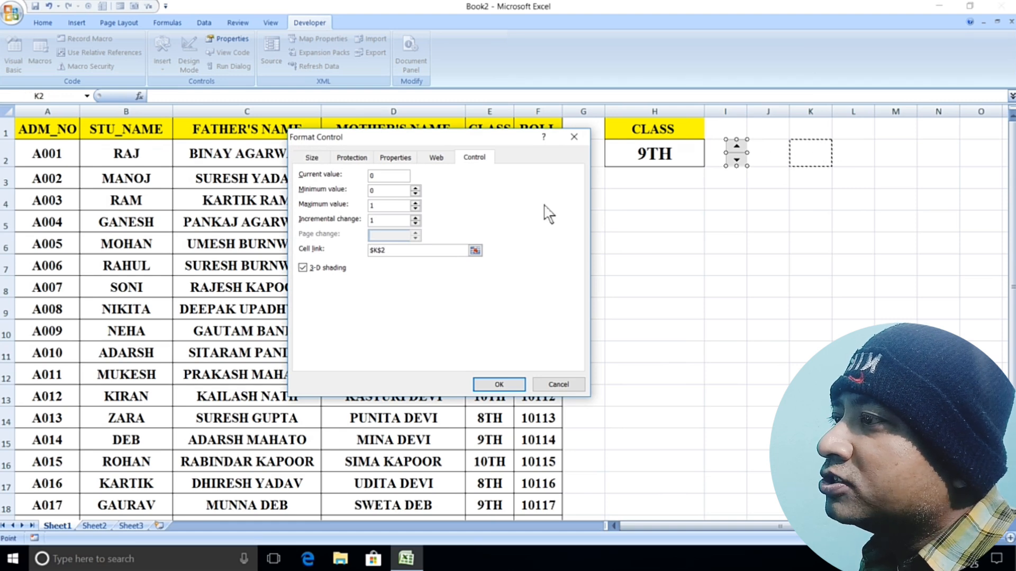
left_click(499, 385)
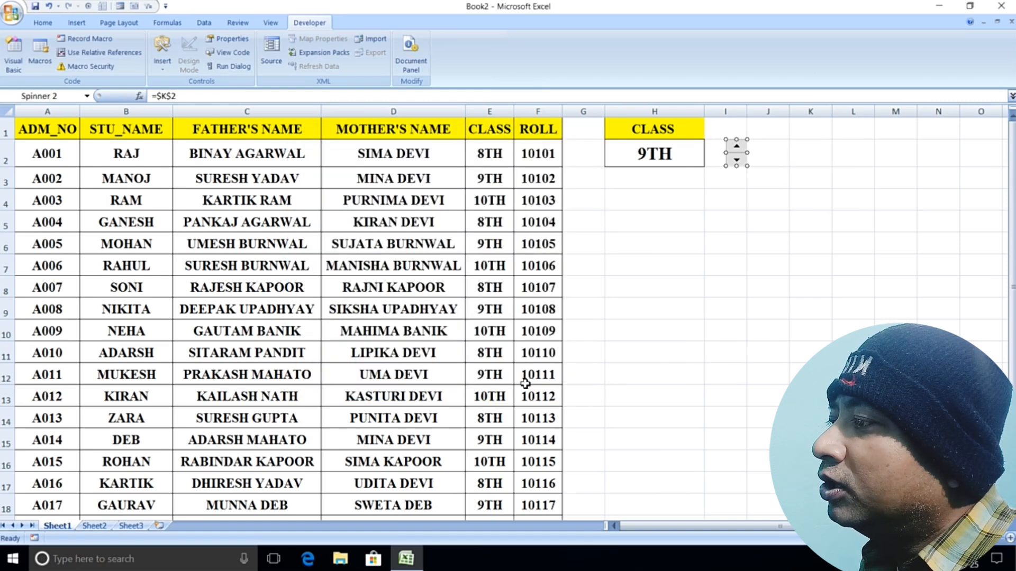
Test the spinner by stepping it up and down several times, switching K2 between 1 and 0
left_click(735, 200)
left_click(739, 148)
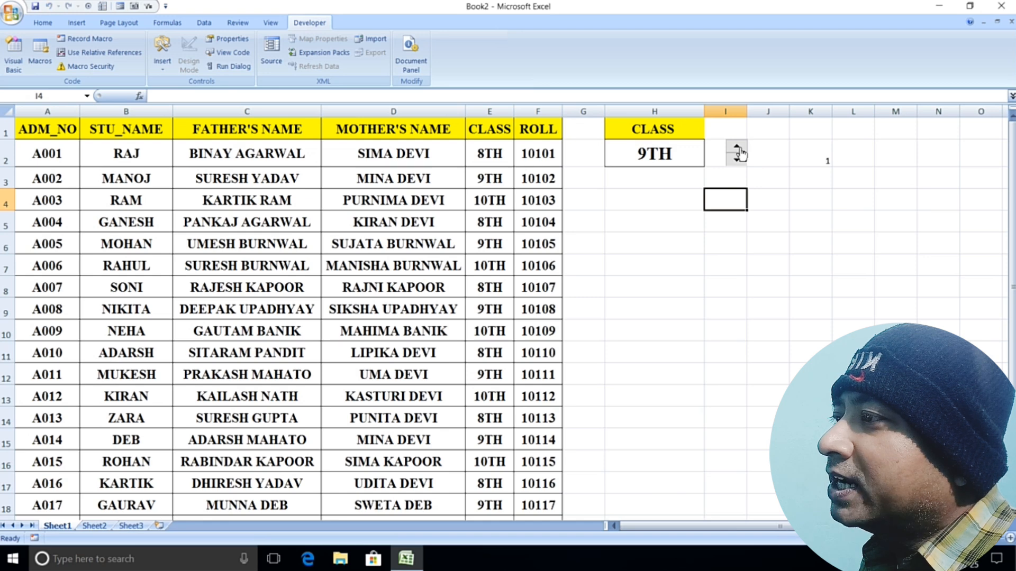
left_click(737, 161)
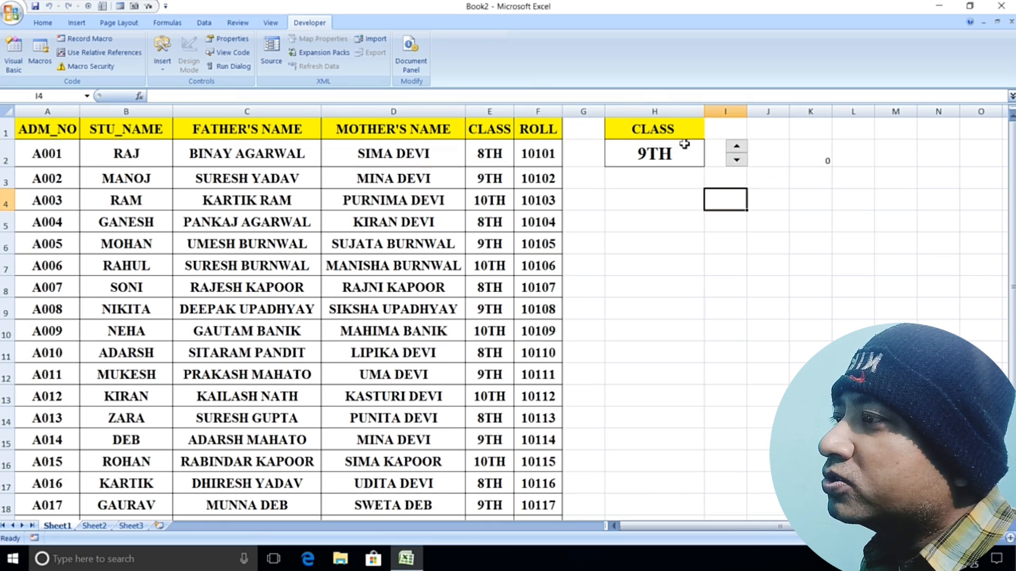
left_click(737, 147)
left_click(738, 149)
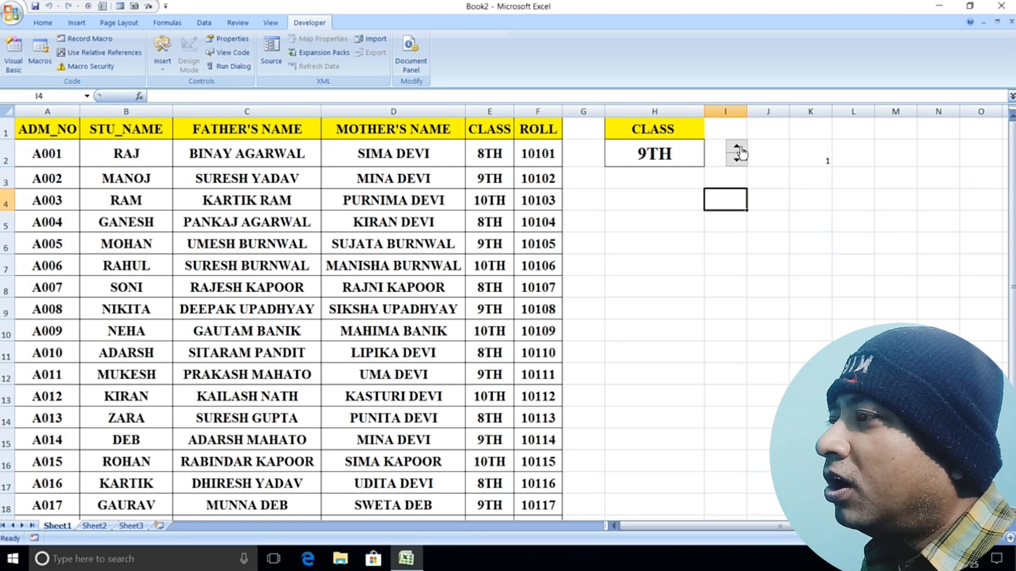
left_click(737, 161)
left_click(737, 149)
left_click(736, 163)
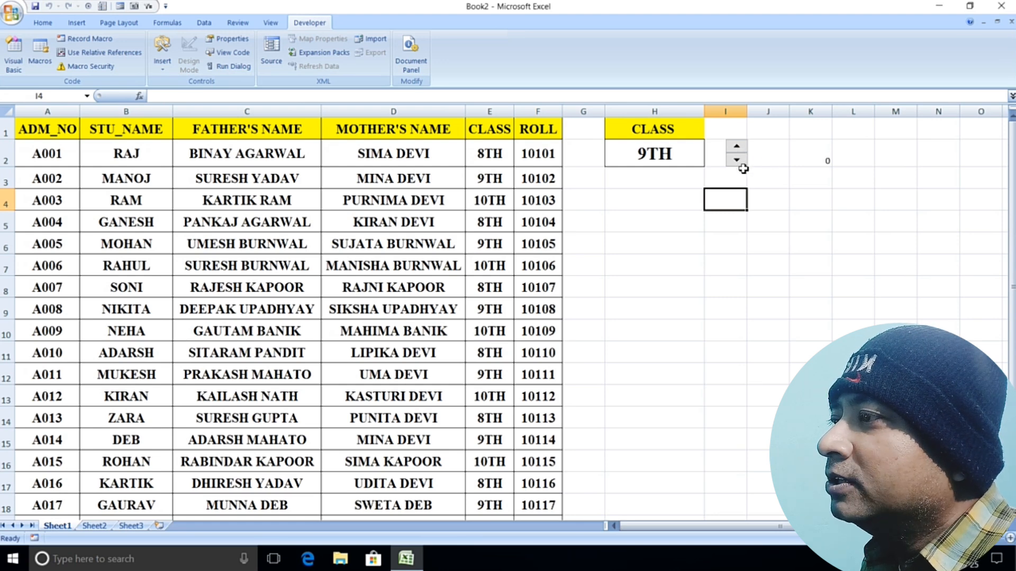
Move and enlarge the spinner so that it fills cells I1 and I2 beside the class selection
left_click(737, 162, "ctrl")
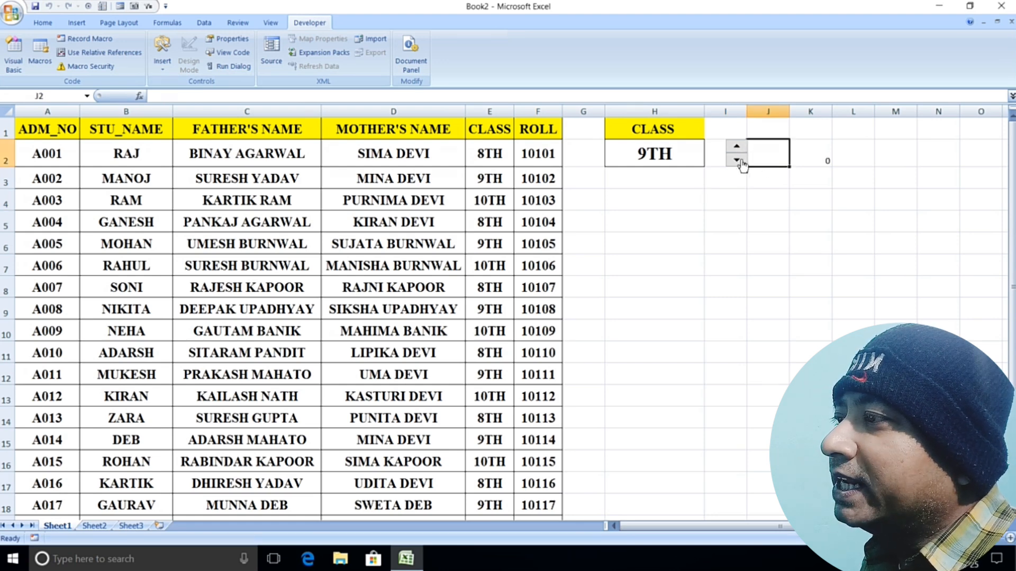
right_click(737, 159)
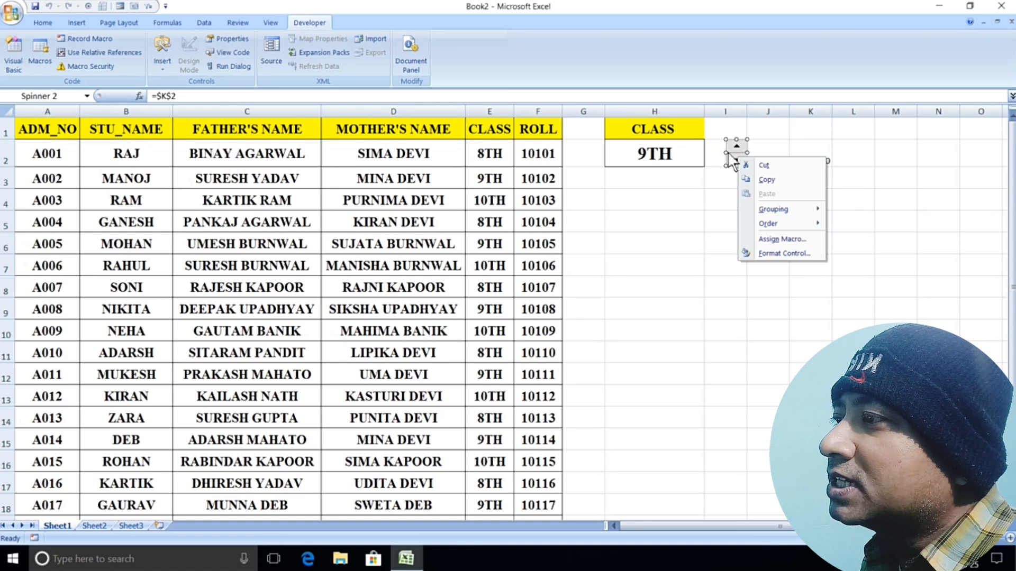
left_click(732, 224)
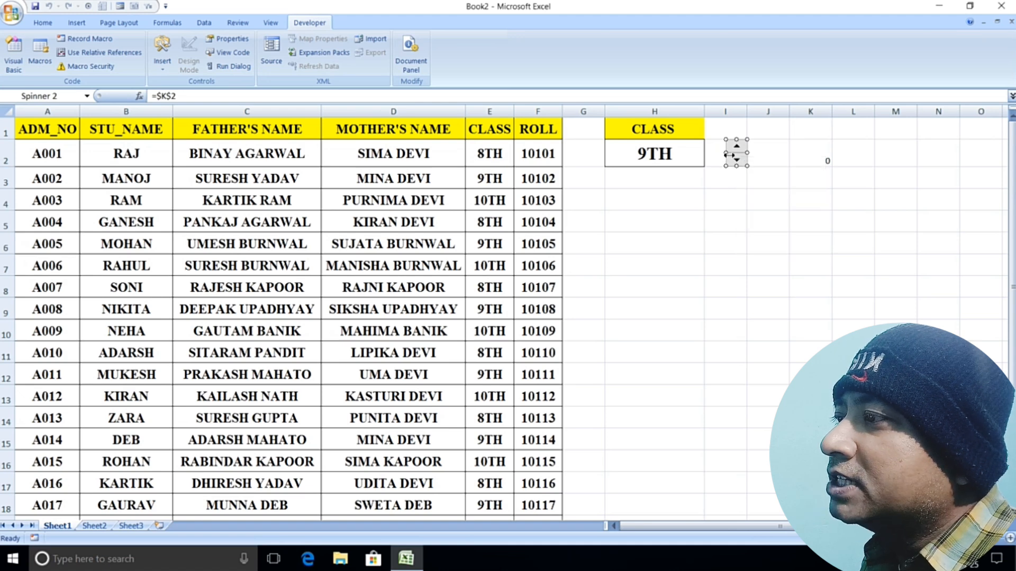
left_click_drag(723, 154, 726, 116)
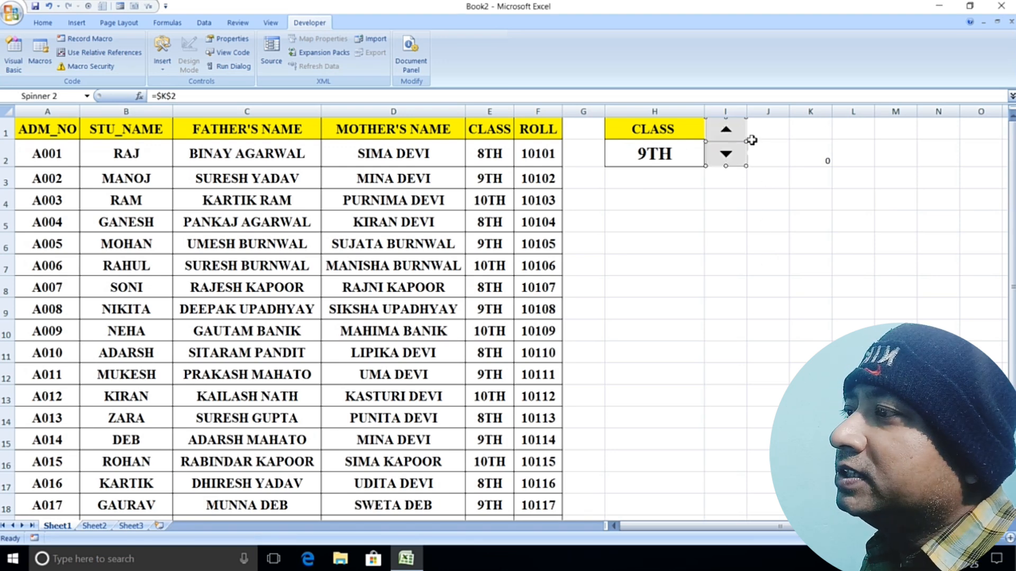
left_click_drag(729, 121, 728, 122)
left_click(751, 207)
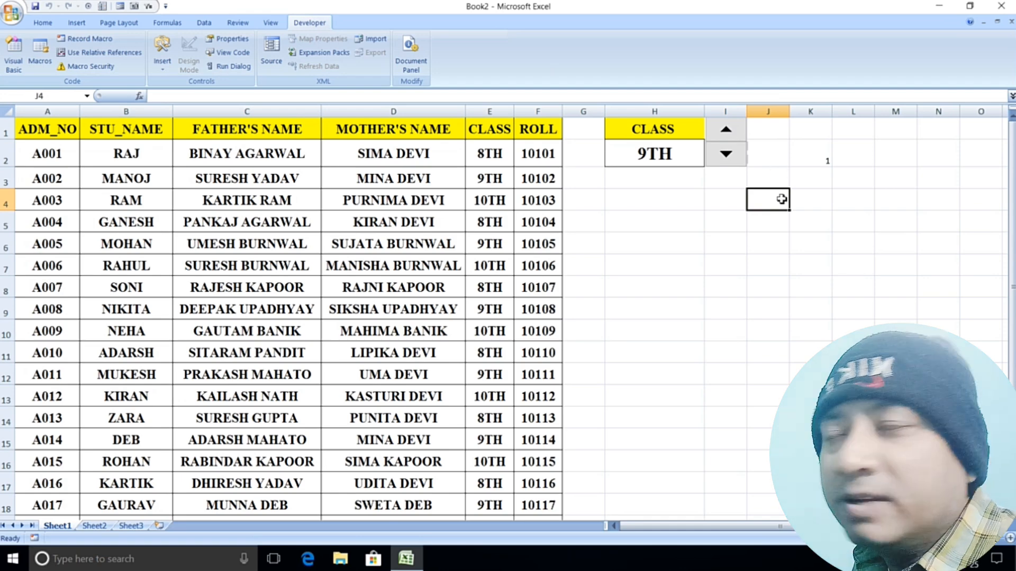
Enter the formula =IF(K2=1,"ON","OFF") in J2 to translate the spinner's linked value into text
left_click(767, 131)
left_click(767, 148)
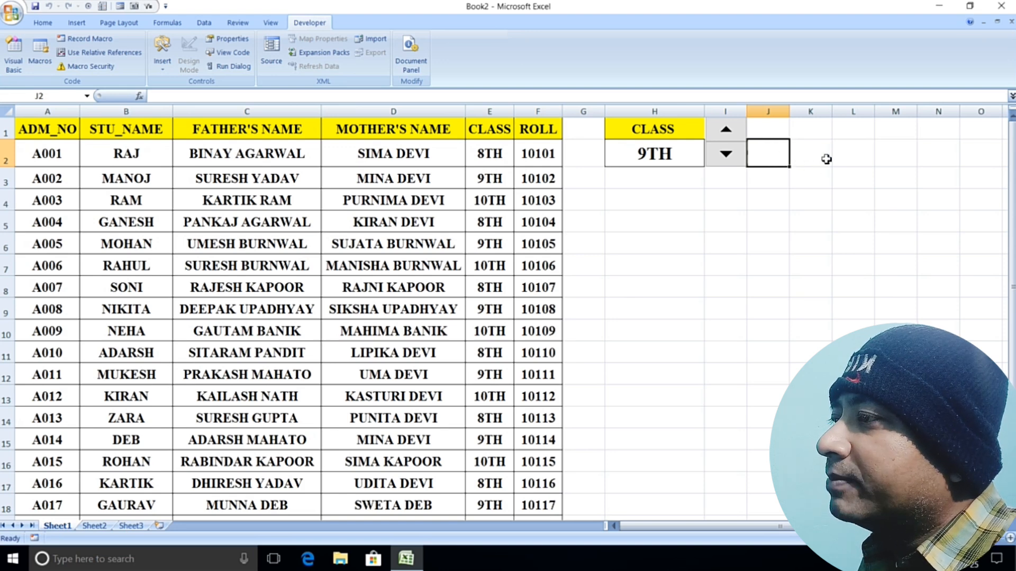
type("=I")
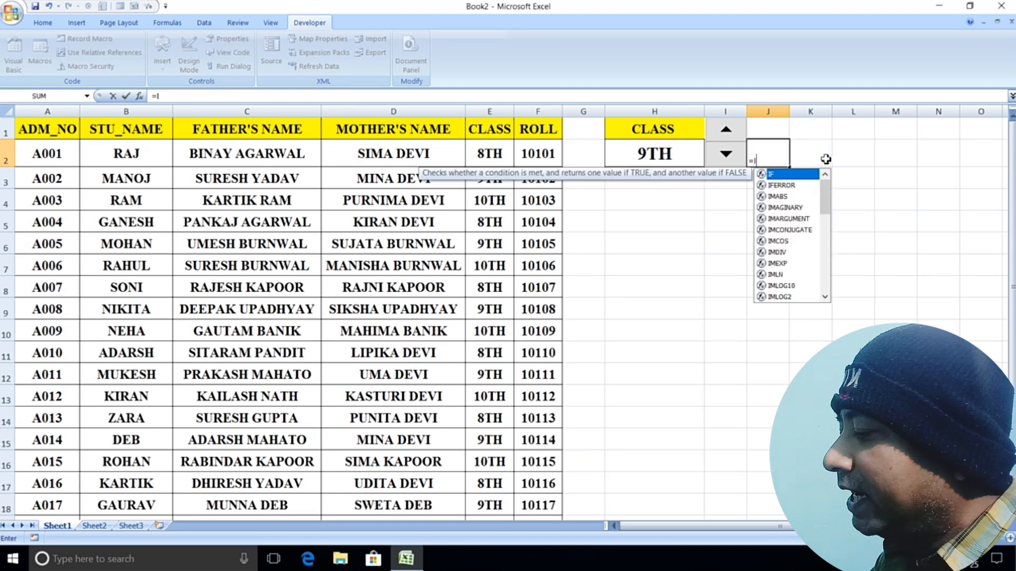
type("F(")
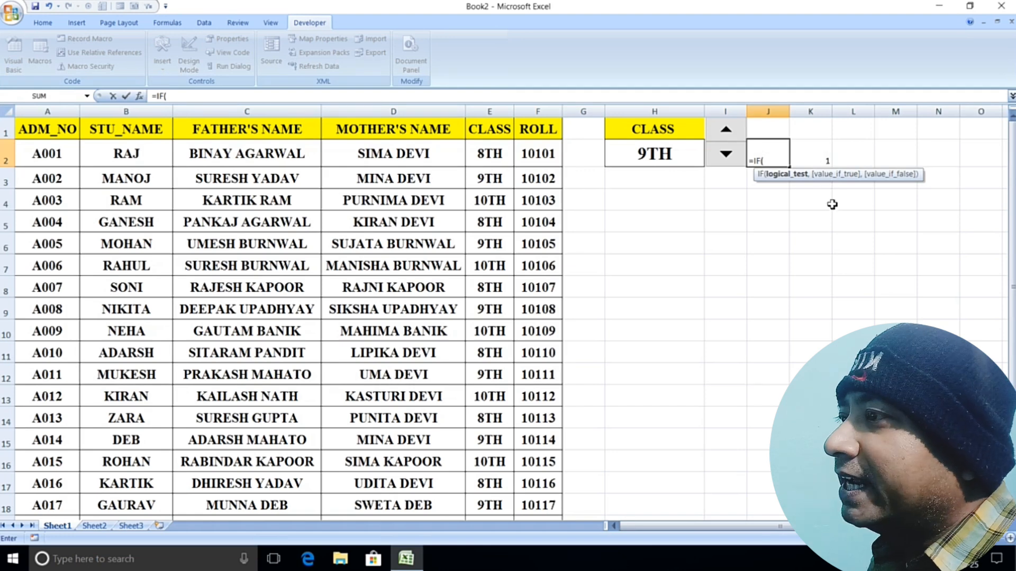
left_click(823, 161)
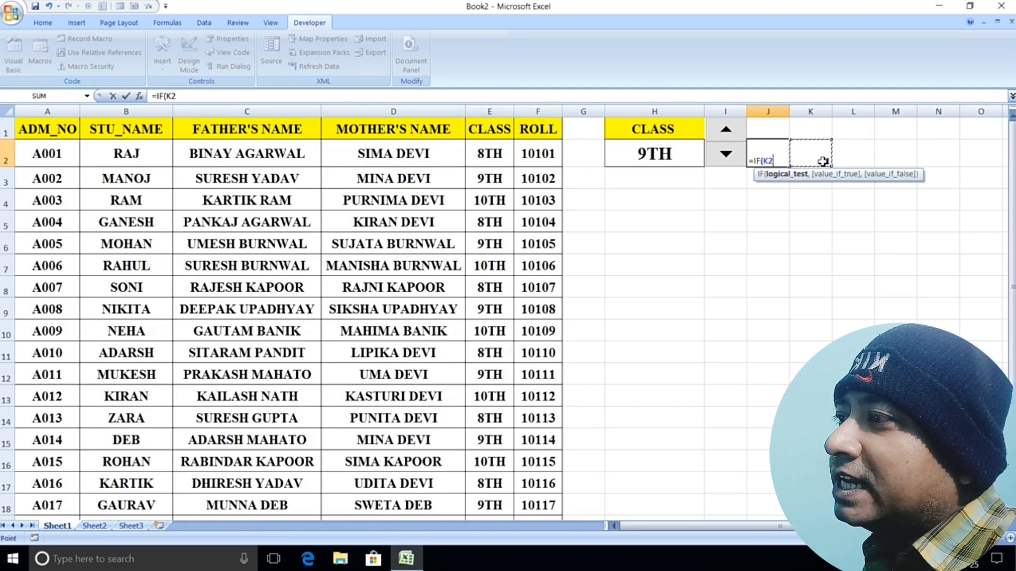
type("=")
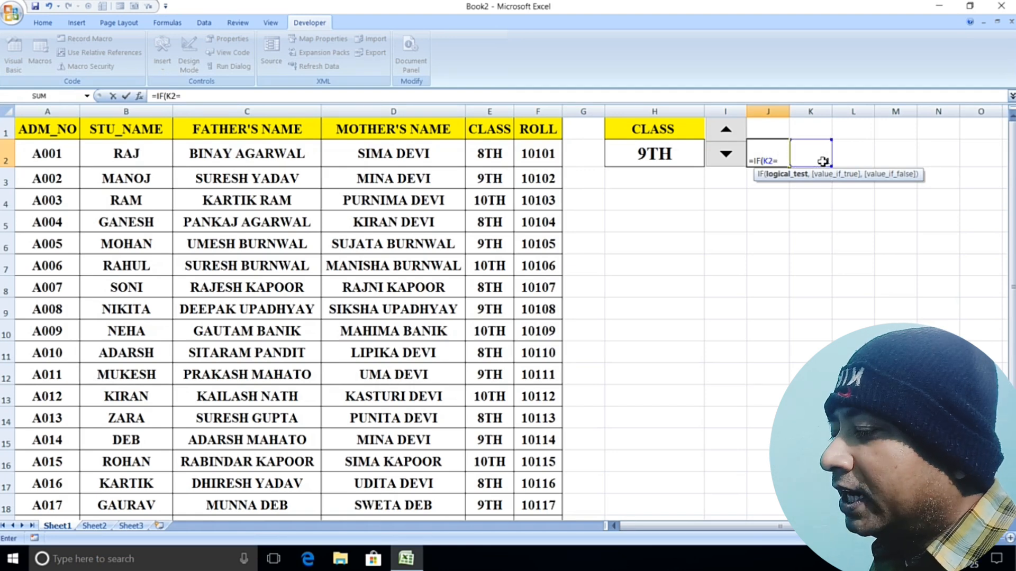
type("1,")
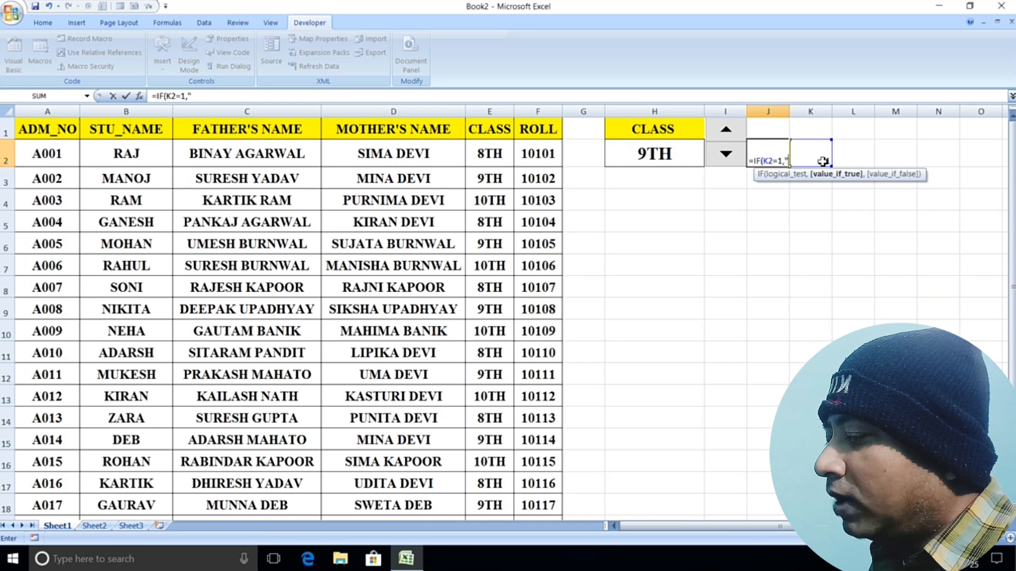
type("\"ON")
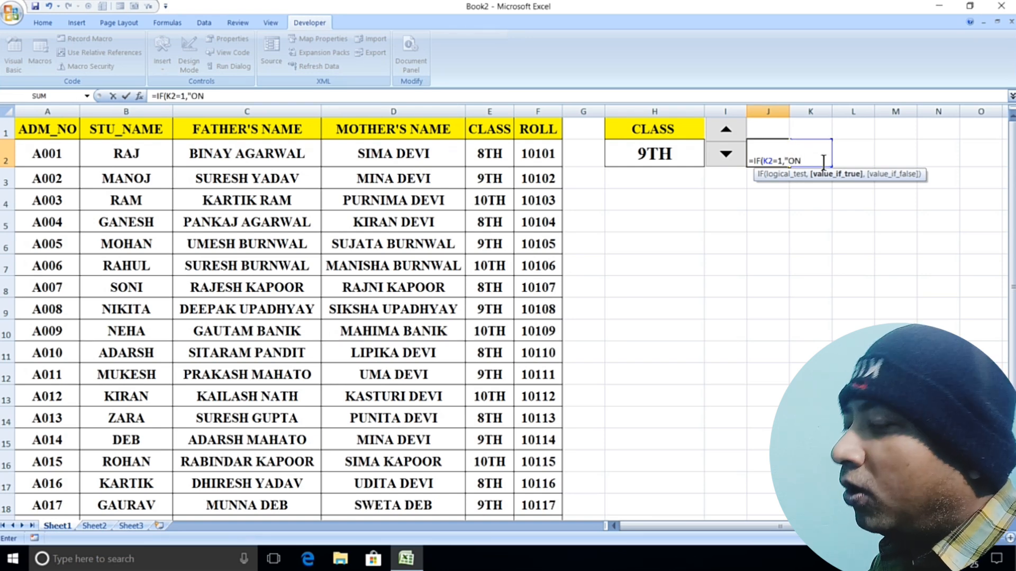
type("\",\"OFF\"")
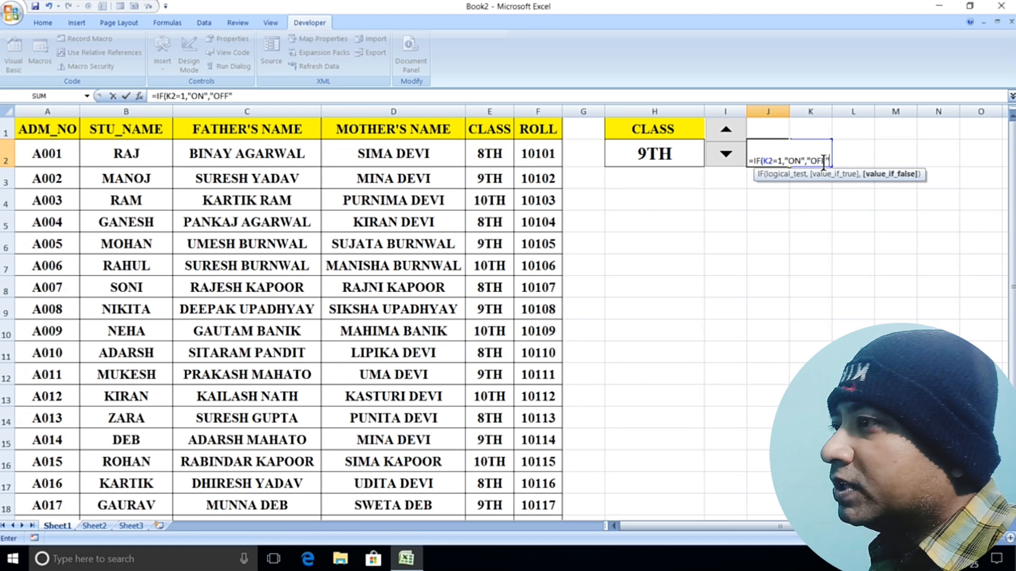
key("Return")
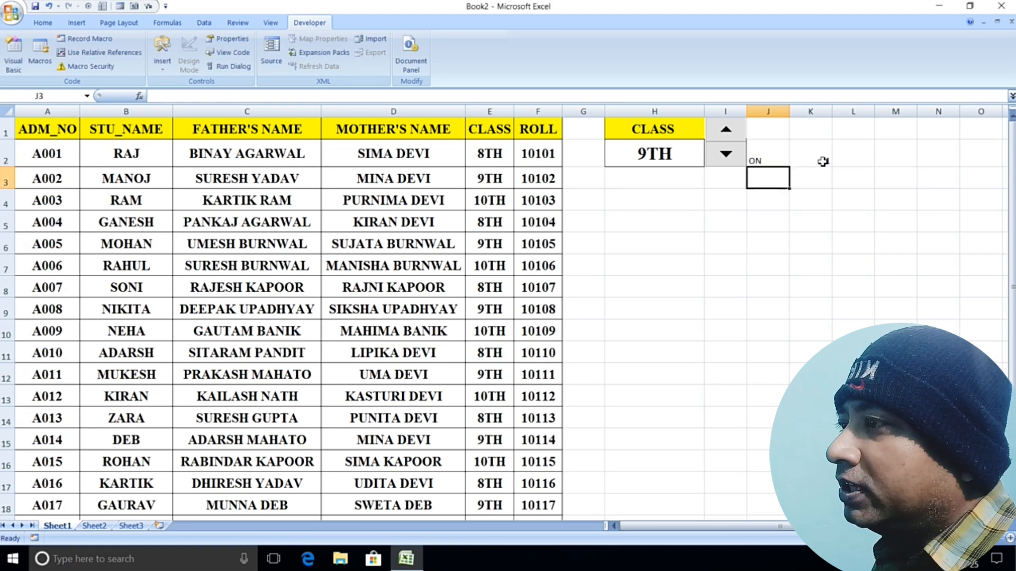
left_click(776, 161)
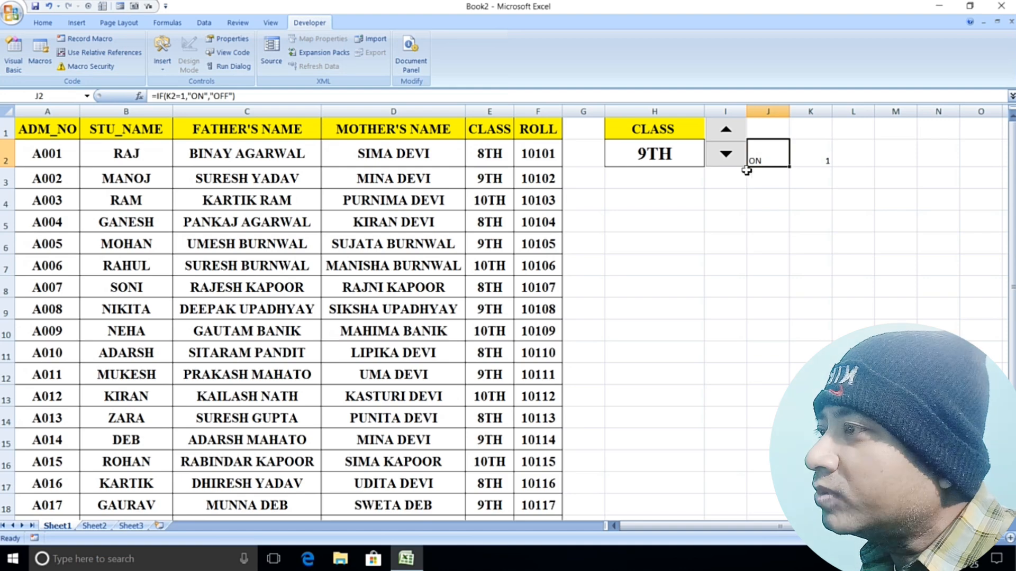
Format J2 in bold 20-point Times New Roman, centred horizontally and aligned to the middle of the cell
left_click(42, 22)
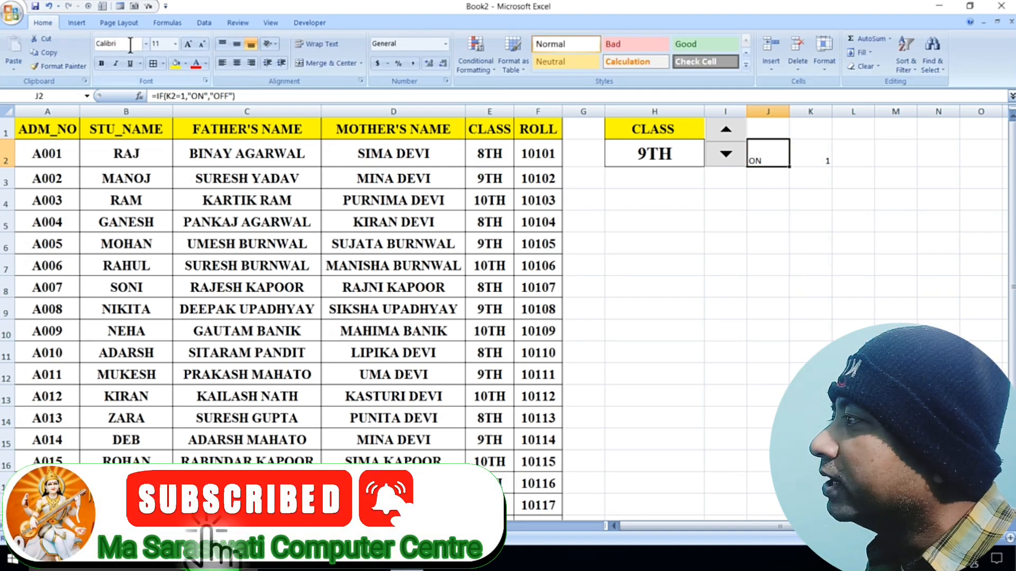
type("Times New Roman")
key("Tab")
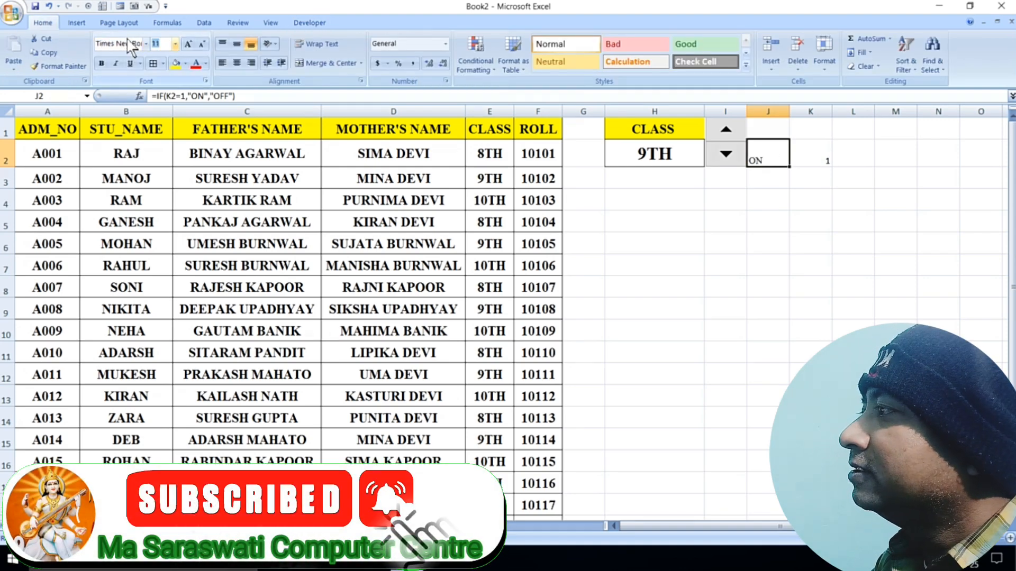
type("15")
key("Return")
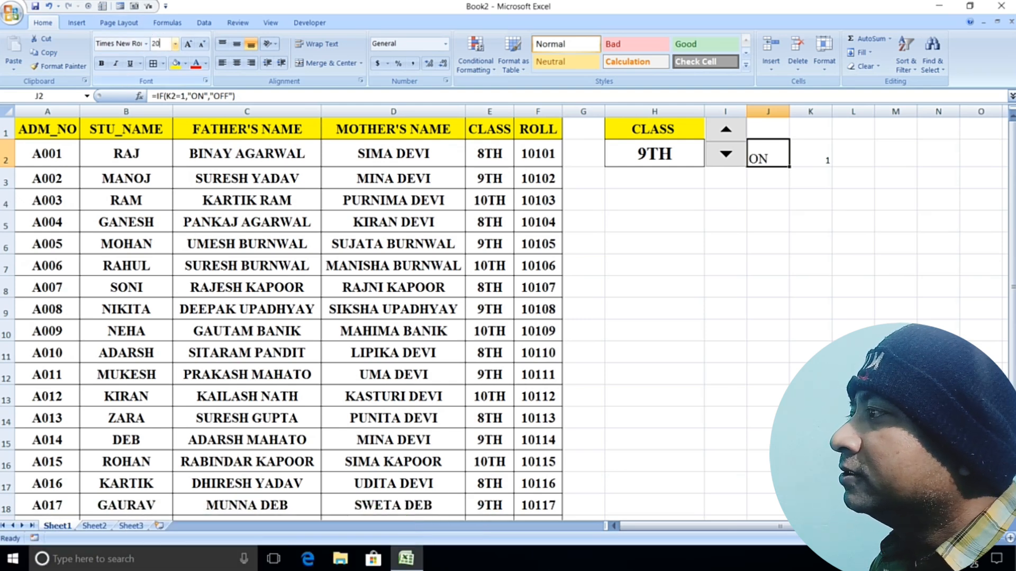
left_click(157, 43)
type("20")
key("Return")
left_click(101, 63)
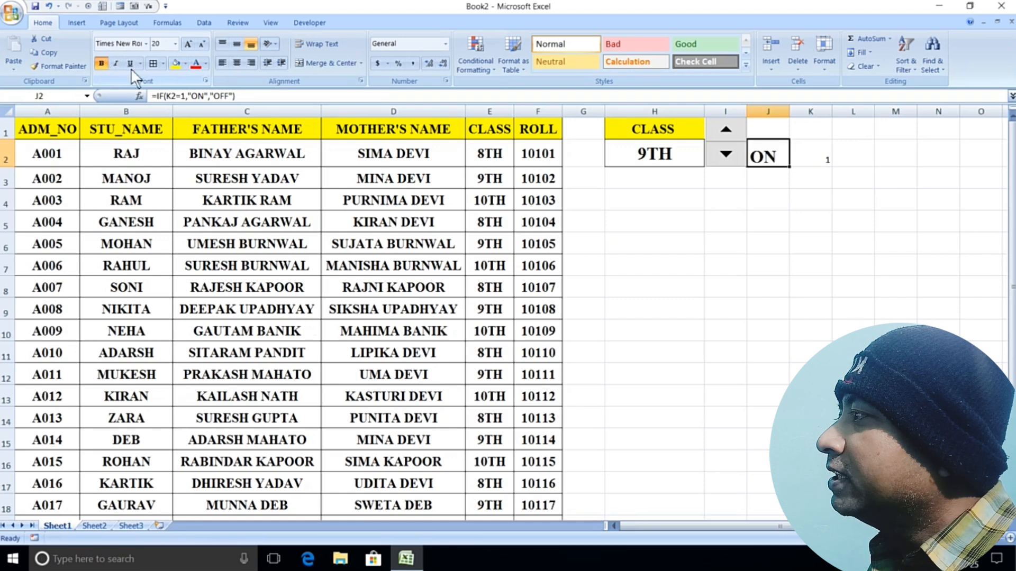
left_click(237, 43)
left_click(236, 63)
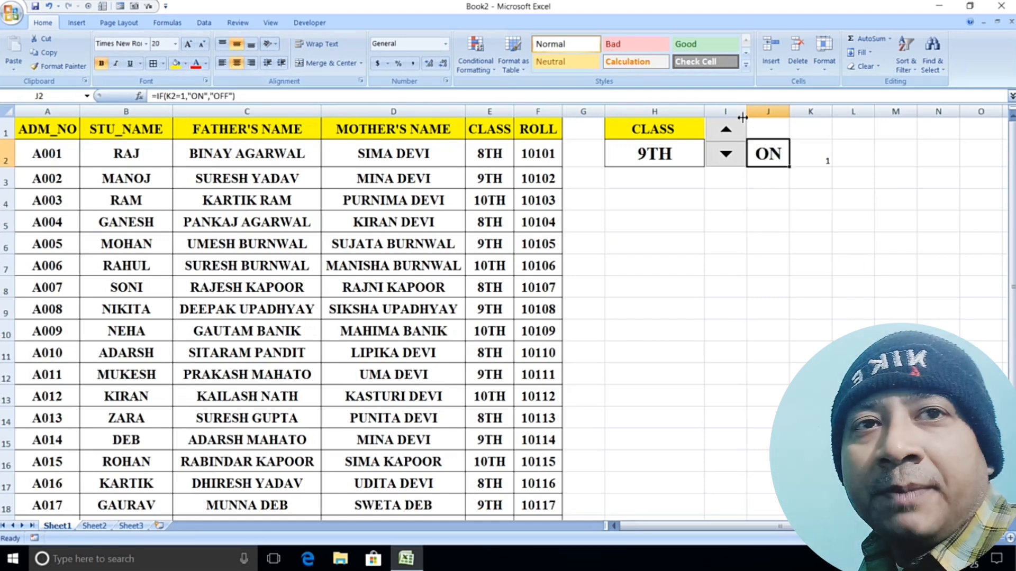
left_click(768, 195)
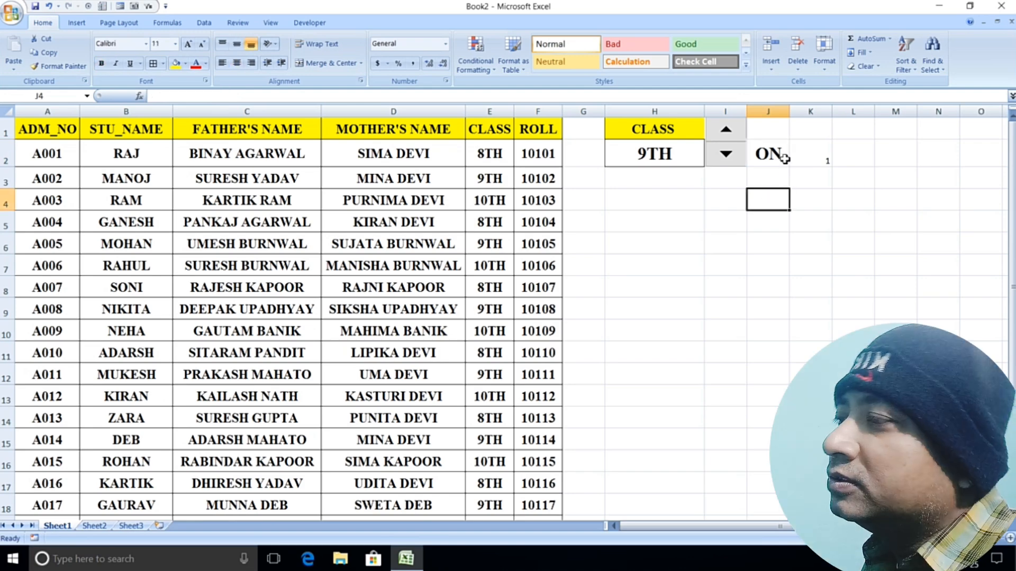
left_click(773, 153)
left_click(775, 134)
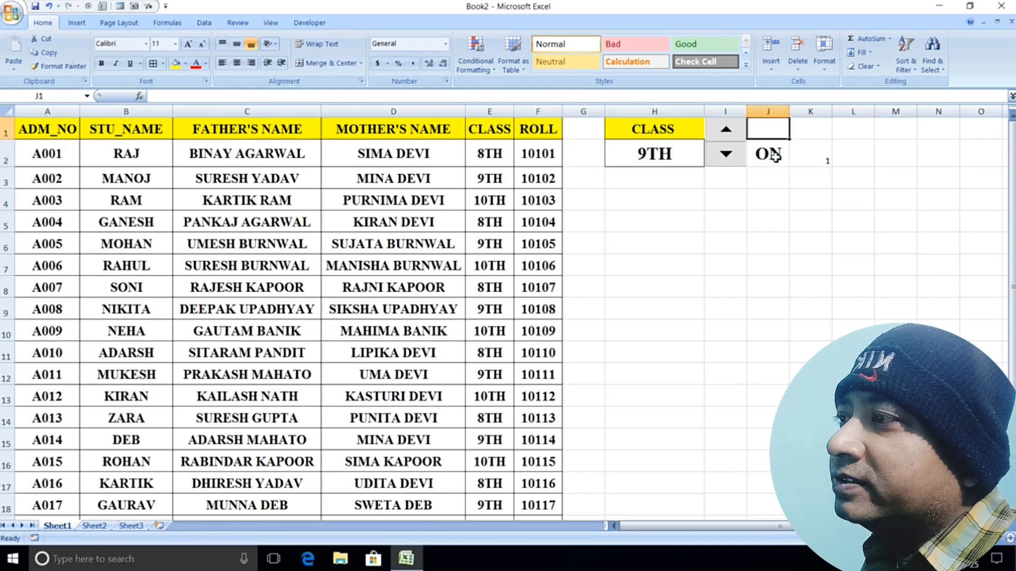
left_click(775, 157)
left_click(779, 201)
left_click(778, 158)
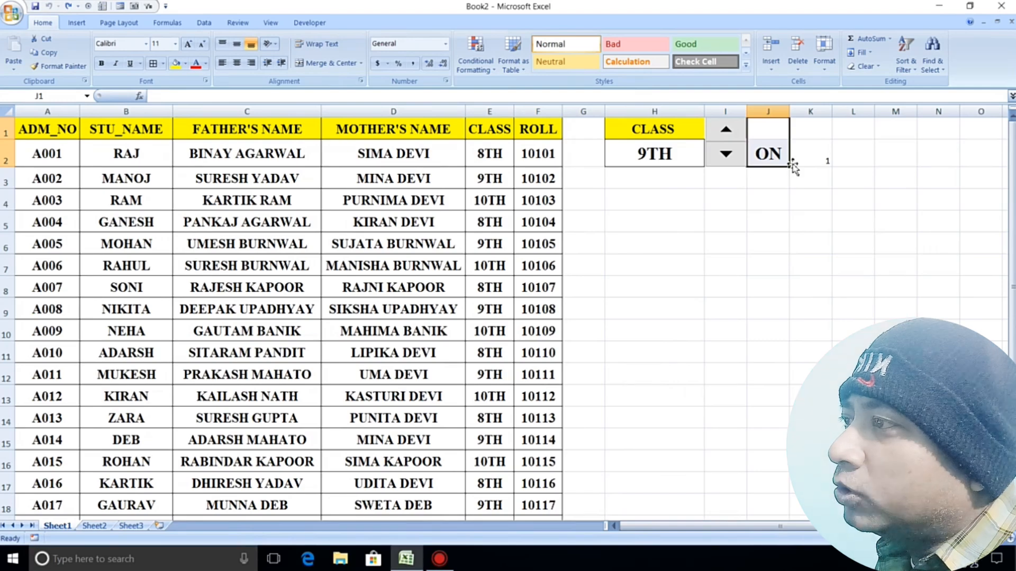
Test the switch by stepping the spinner down, up and down again while watching the text in J2
left_click(729, 157)
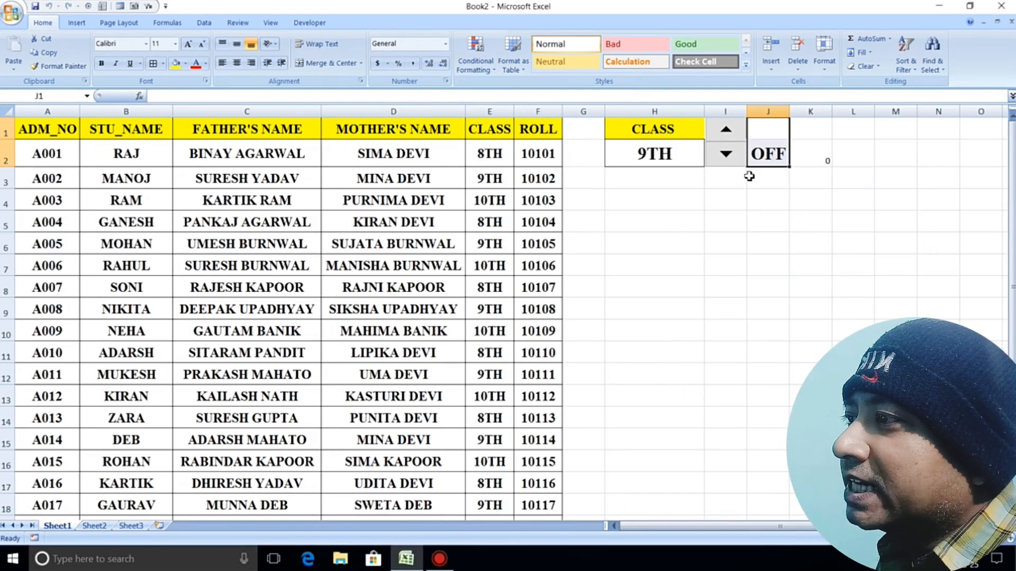
left_click(726, 135)
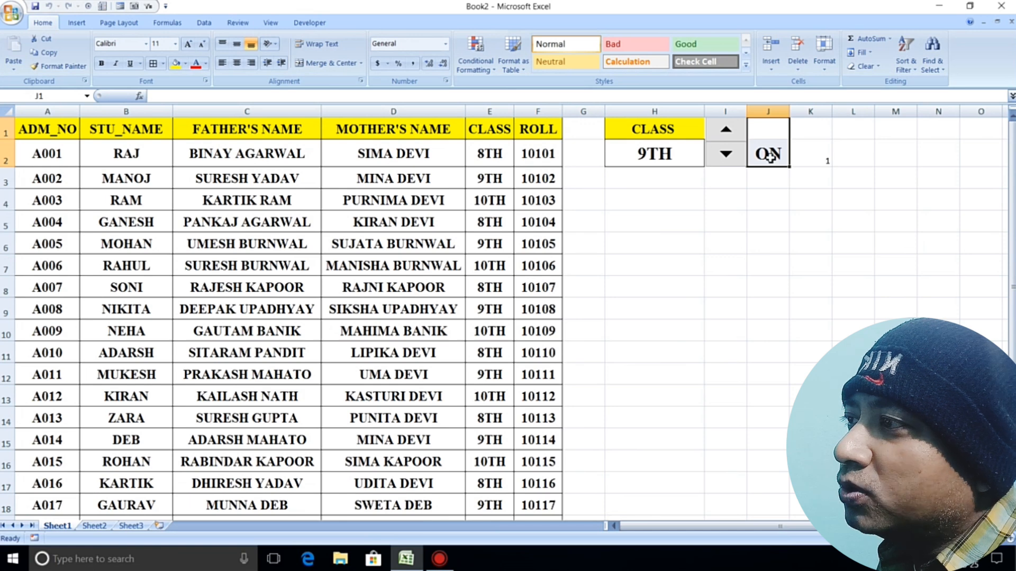
left_click(727, 156)
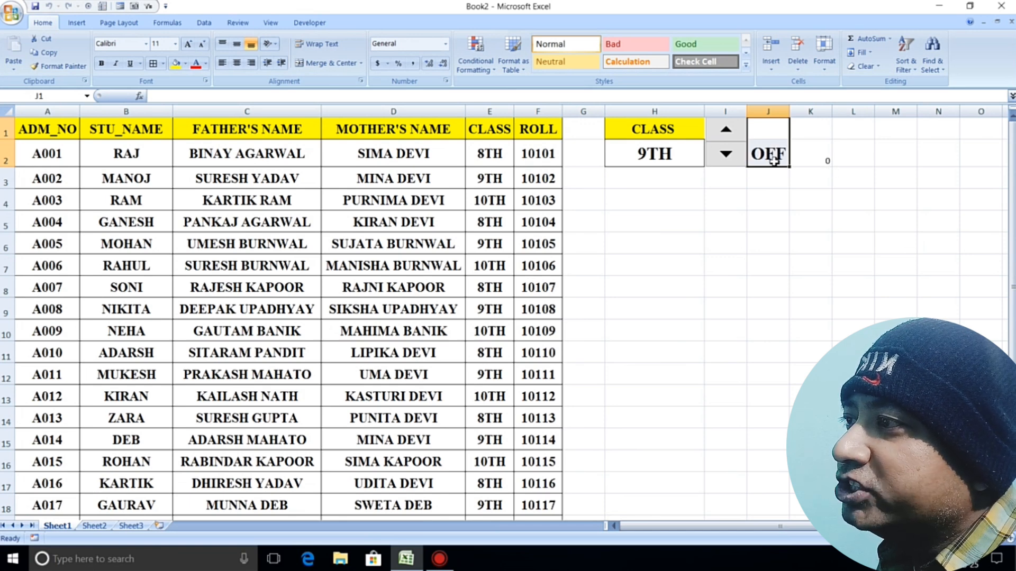
Merge and centre cells J1:J2 so the ON/OFF text spans both rows beside the spinner
left_click(787, 203)
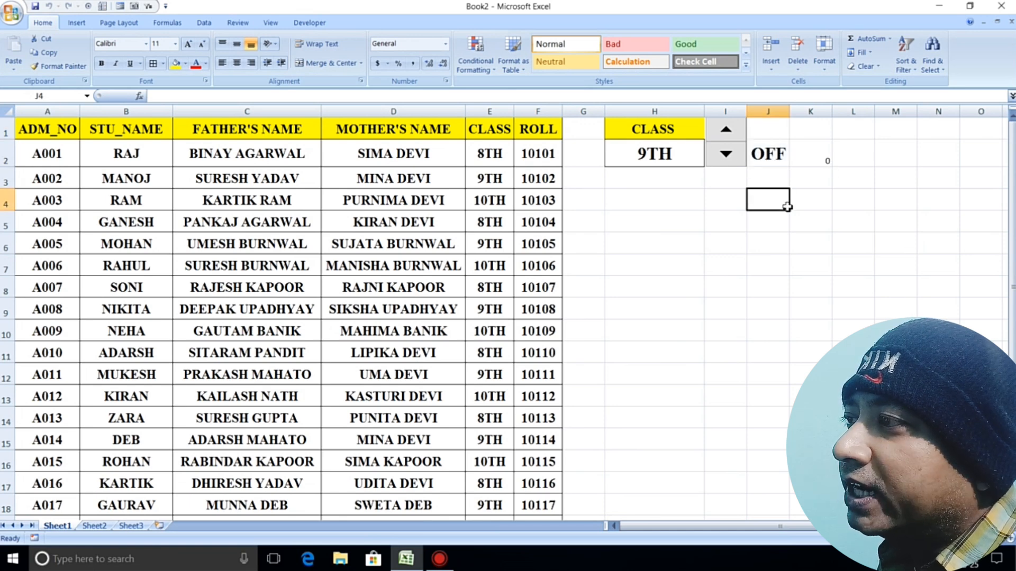
left_click(768, 130)
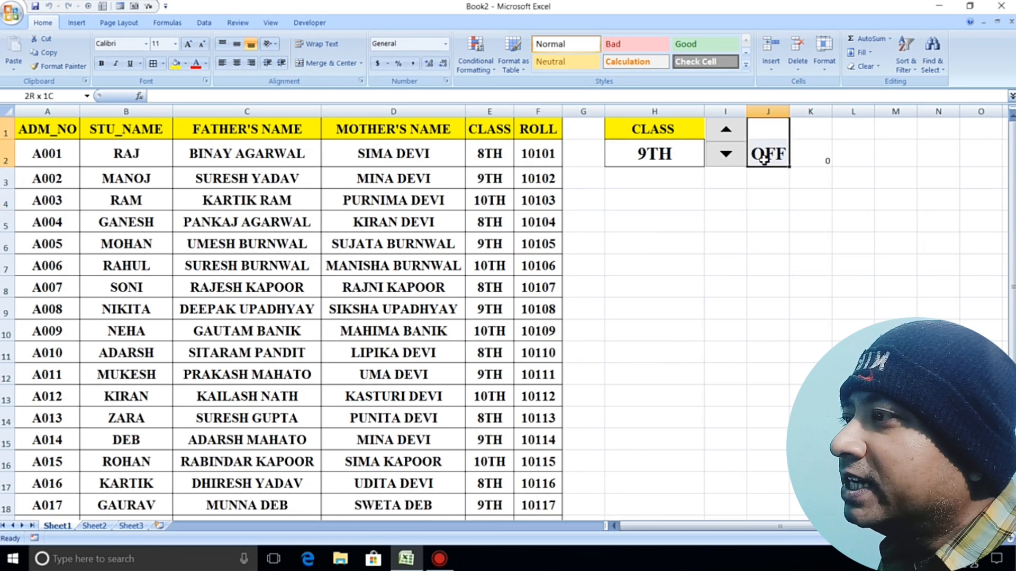
left_click(331, 63)
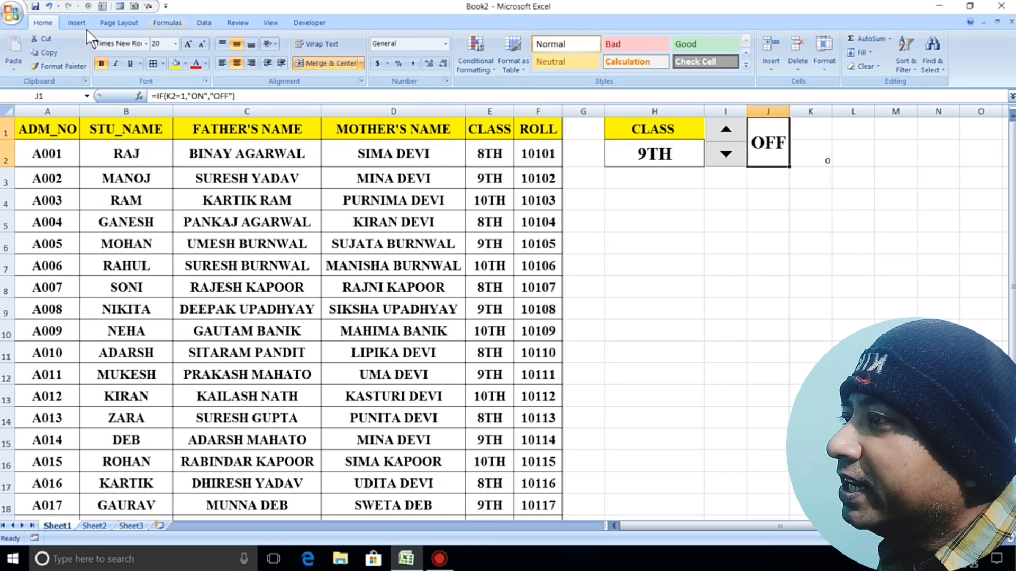
Create a Text That Contains conditional formatting rule for "ON" on the merged J1:J2 cell, with a custom format of bold white text
left_click(472, 61)
mouse_move(521, 94)
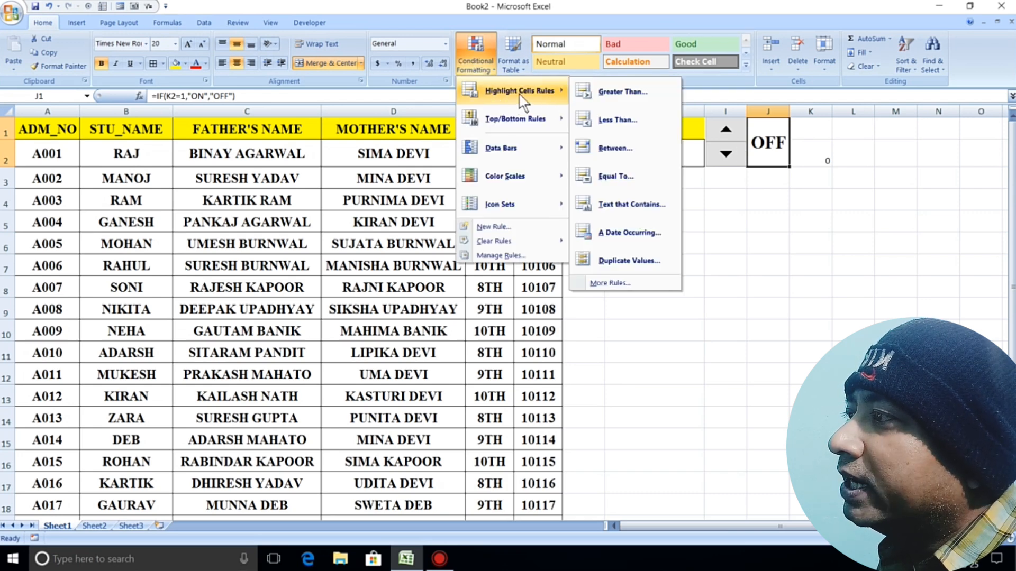
left_click(630, 204)
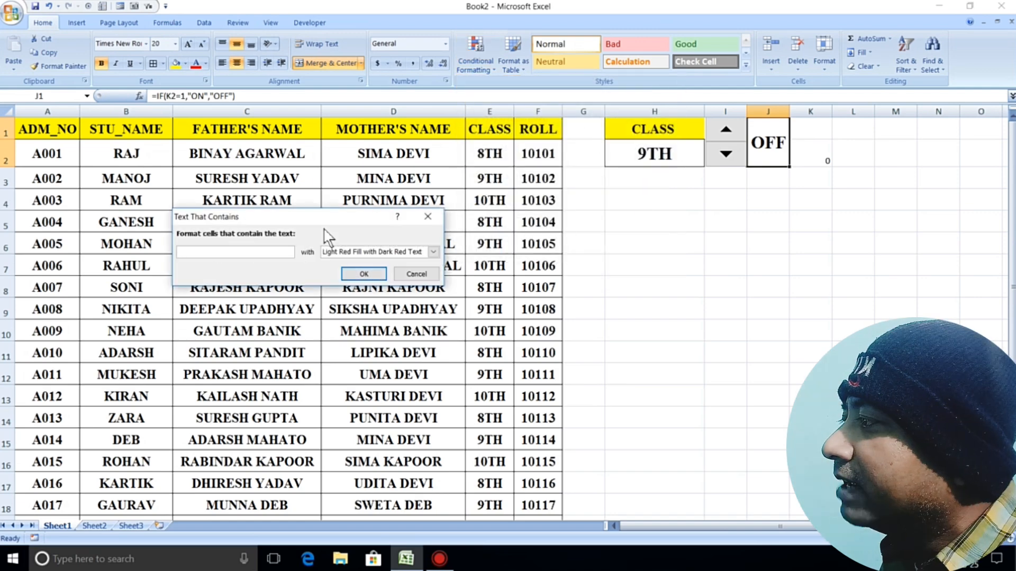
type("ON")
key("Tab")
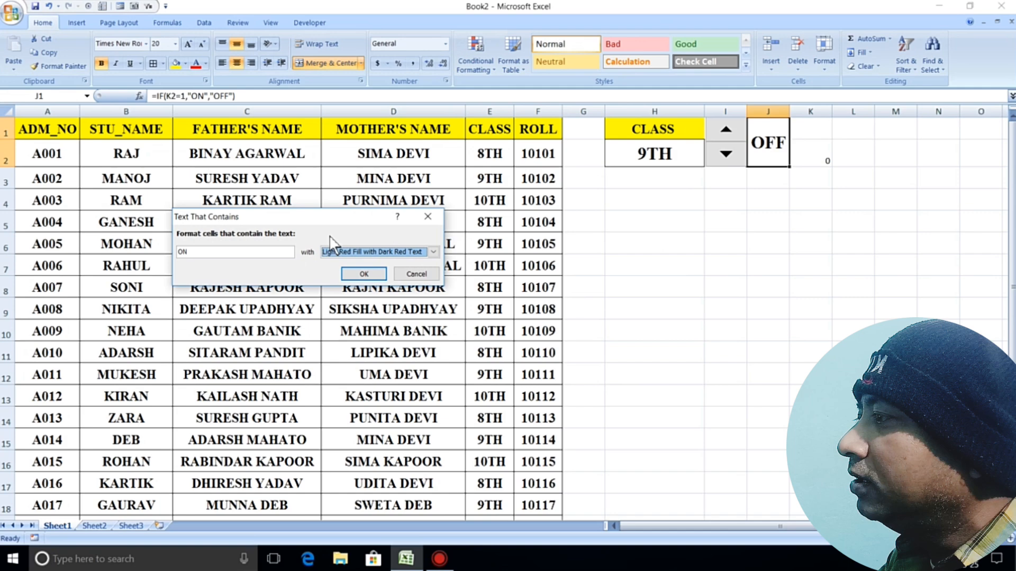
left_click(429, 253)
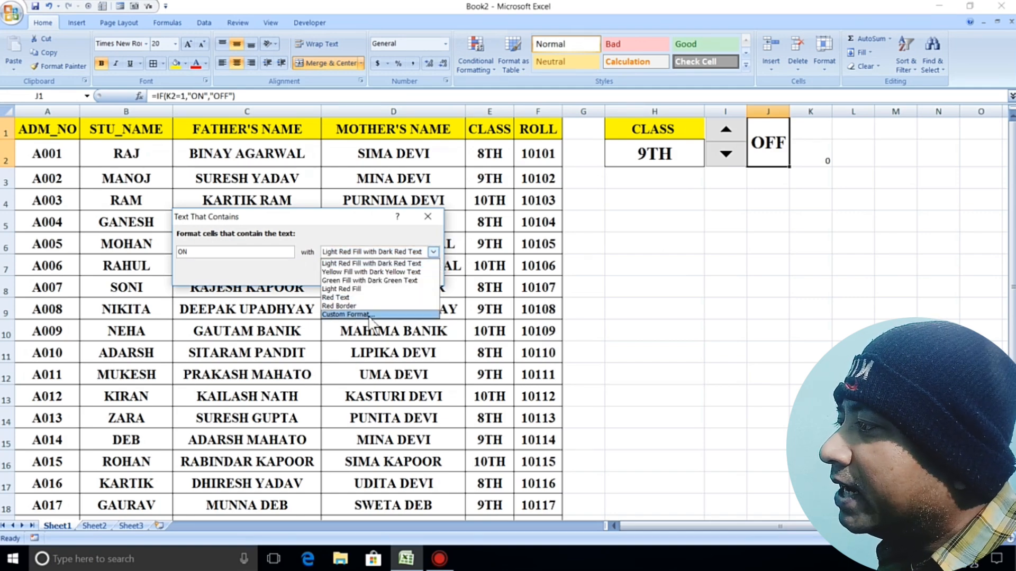
left_click(369, 315)
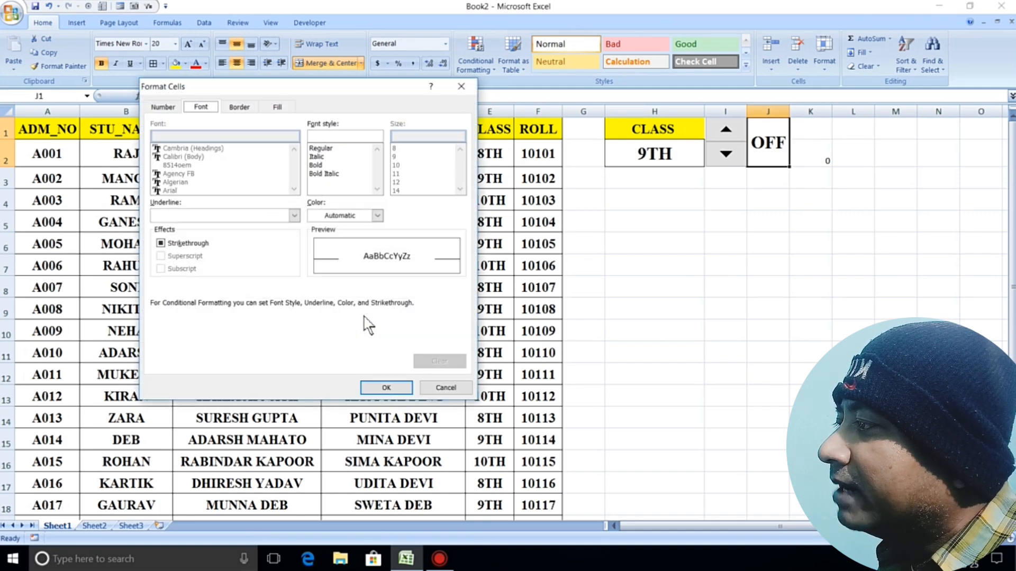
left_click(322, 166)
left_click(378, 216)
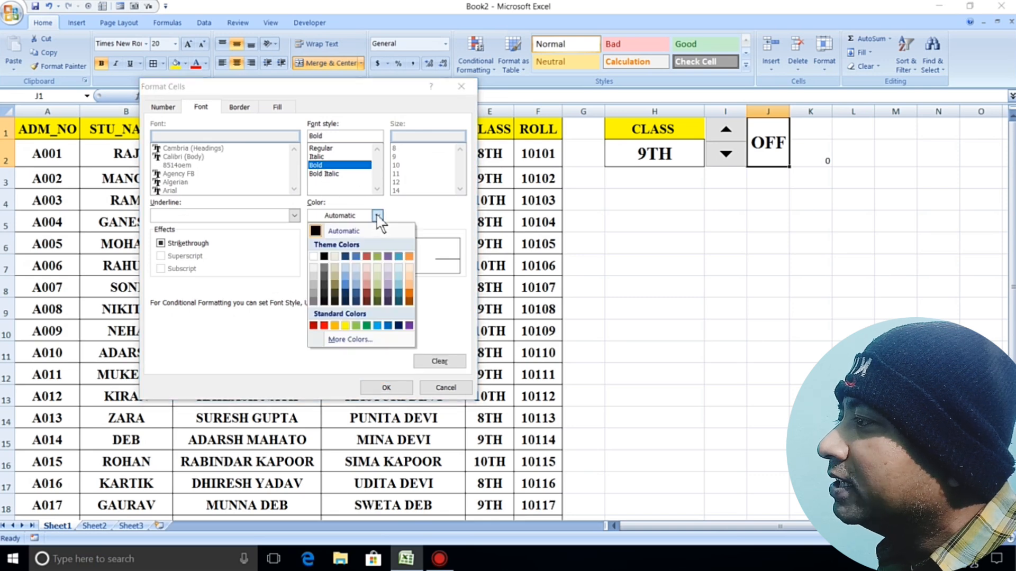
left_click(314, 257)
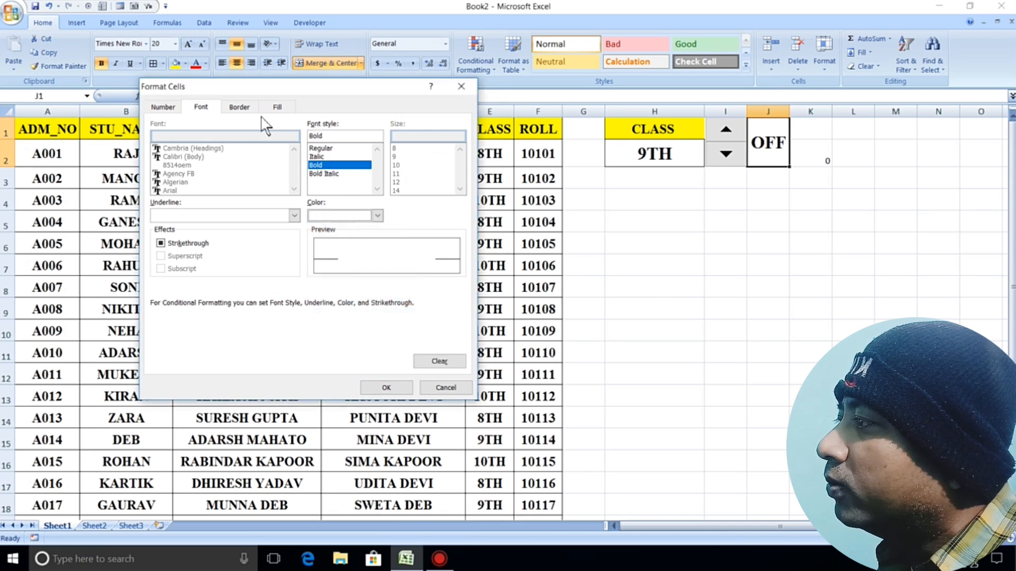
Complete the ON rule with an outline border and a green fill, and test it by stepping the spinner up and down
left_click(239, 107)
left_click(328, 144)
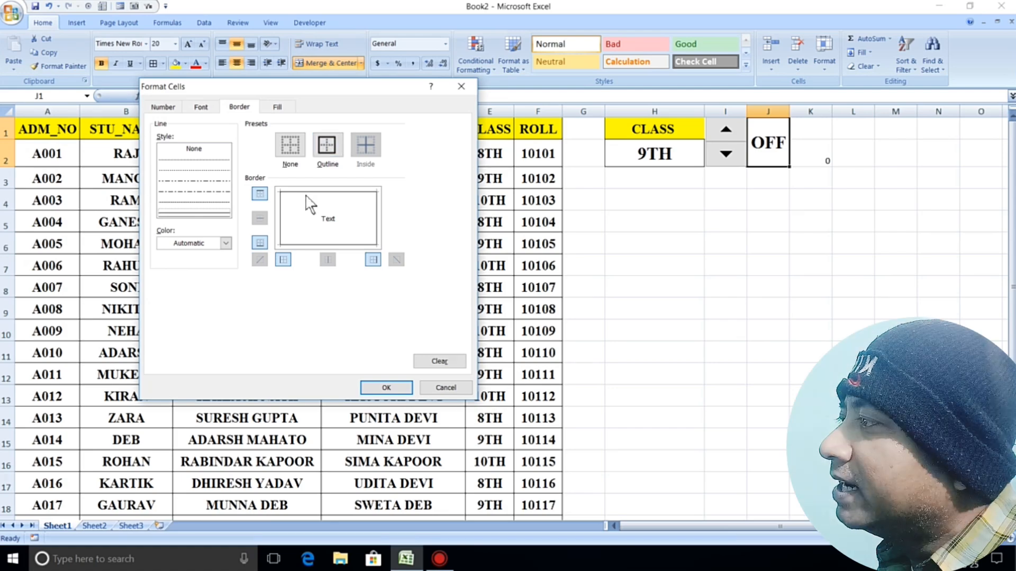
left_click(275, 108)
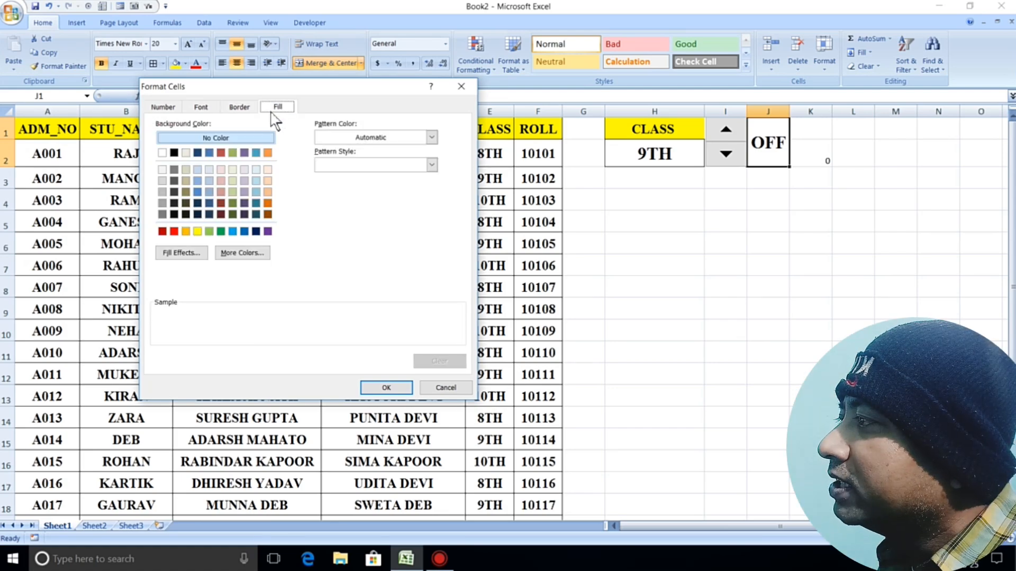
left_click(220, 231)
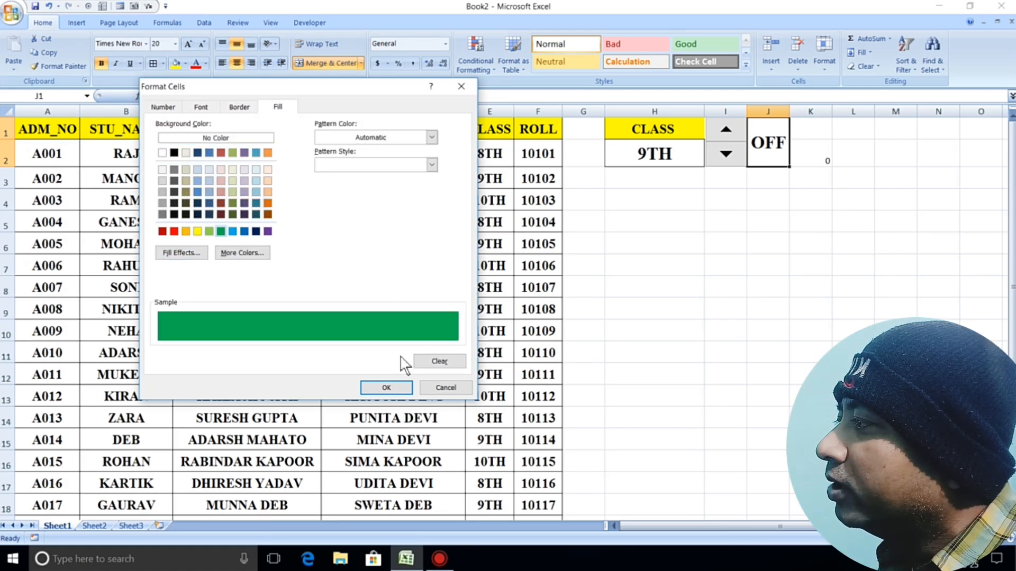
left_click(387, 389)
left_click(362, 274)
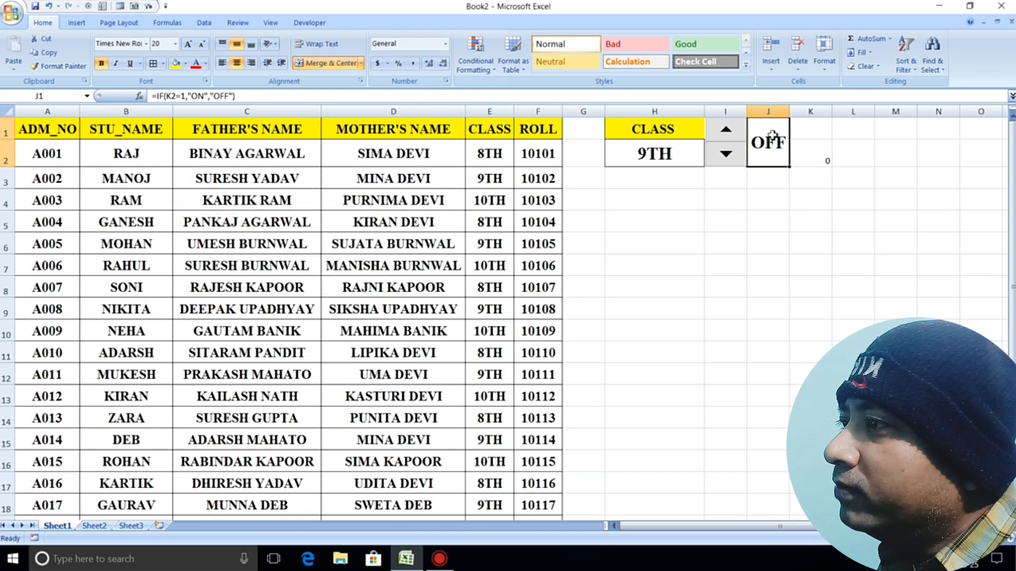
left_click(725, 132)
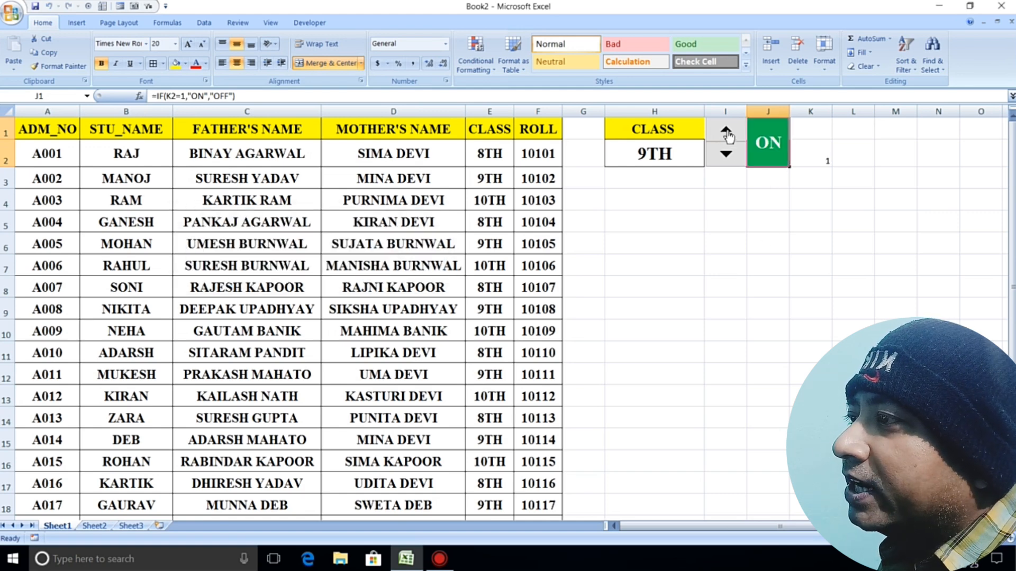
left_click(723, 157)
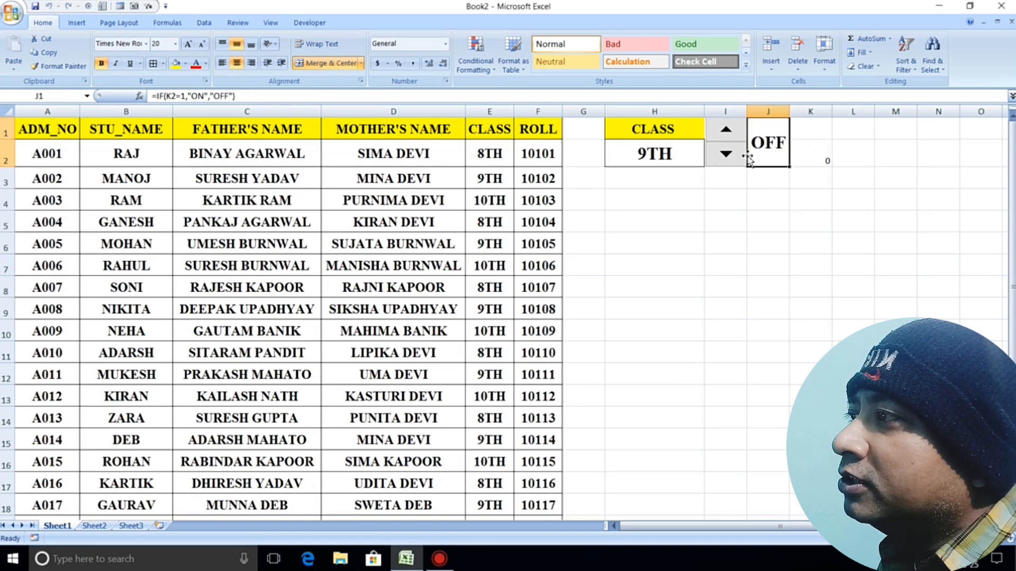
Start a second Text That Contains rule for "OFF" on the merged J1:J2 cell, using a custom format
left_click(478, 58)
mouse_move(506, 94)
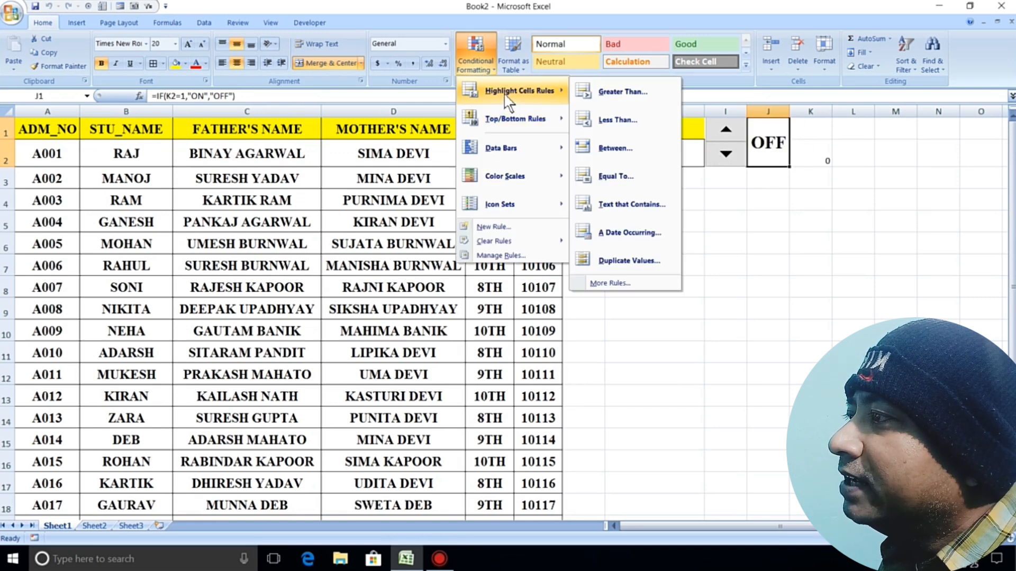
left_click(651, 211)
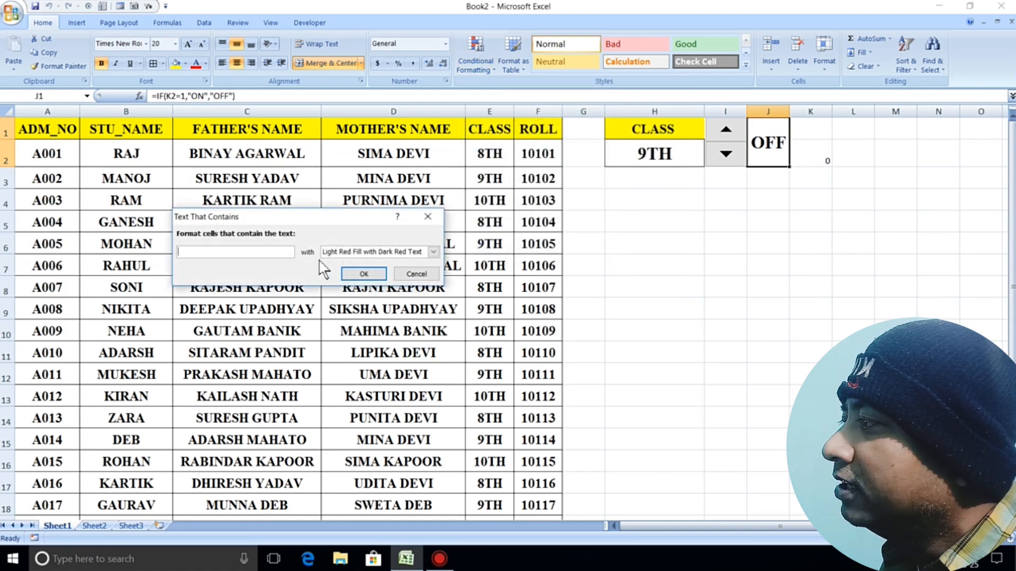
type("OFF")
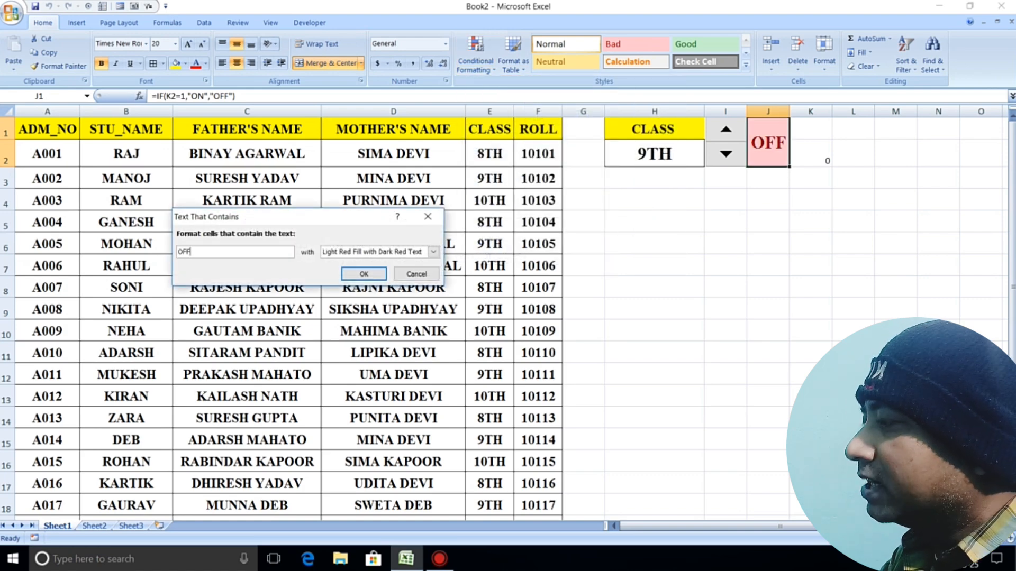
left_click(433, 252)
left_click(360, 315)
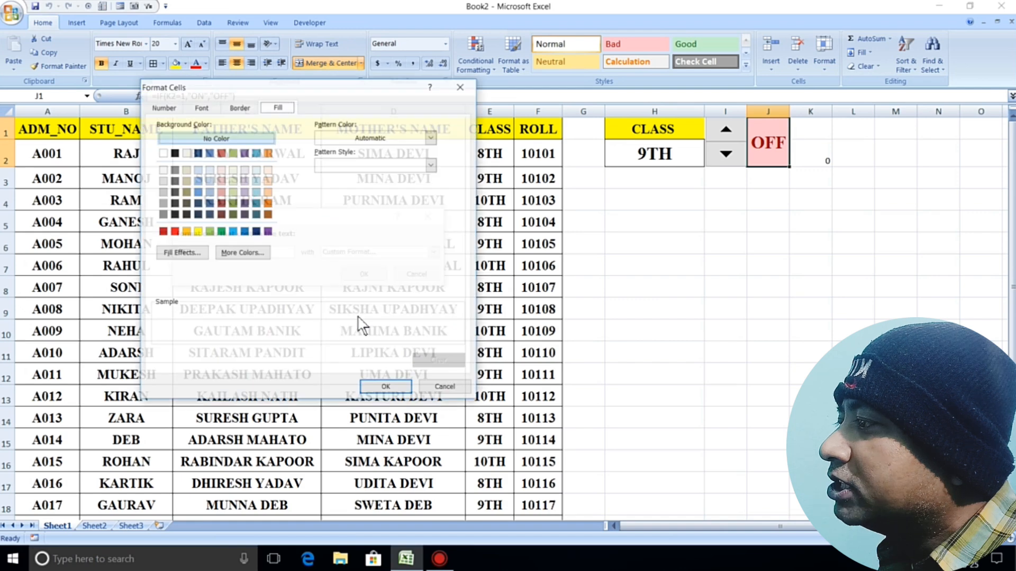
Finish the OFF rule's custom format with bold white text, an outline border and a red fill, and apply the rule
left_click(200, 108)
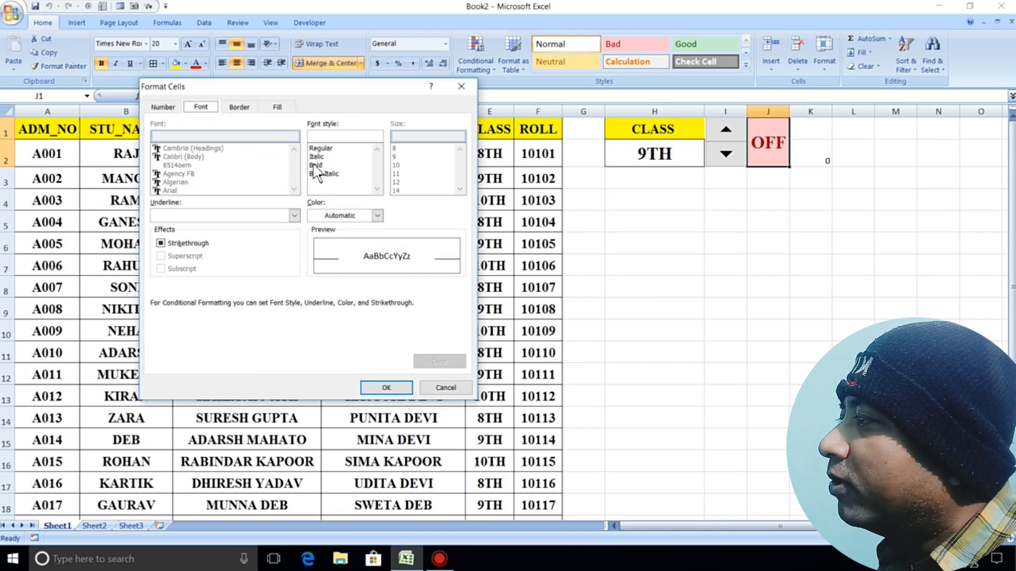
left_click(316, 165)
left_click(340, 217)
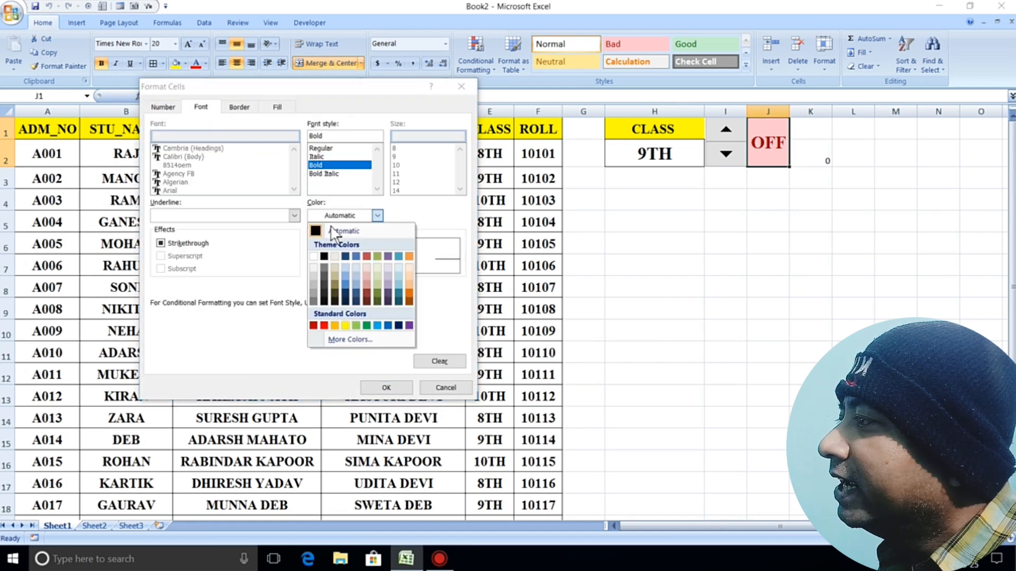
left_click(314, 258)
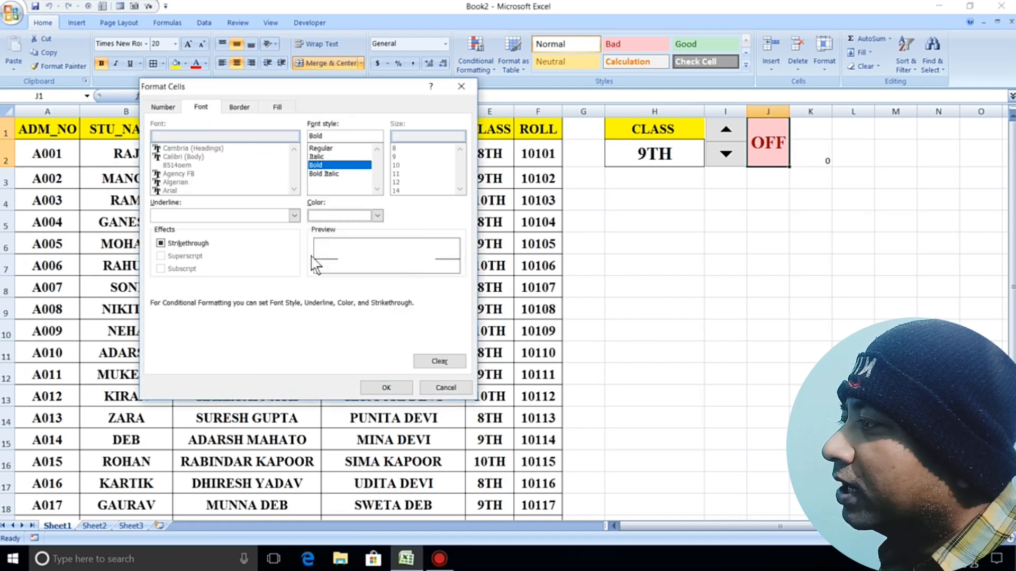
left_click(241, 107)
left_click(328, 145)
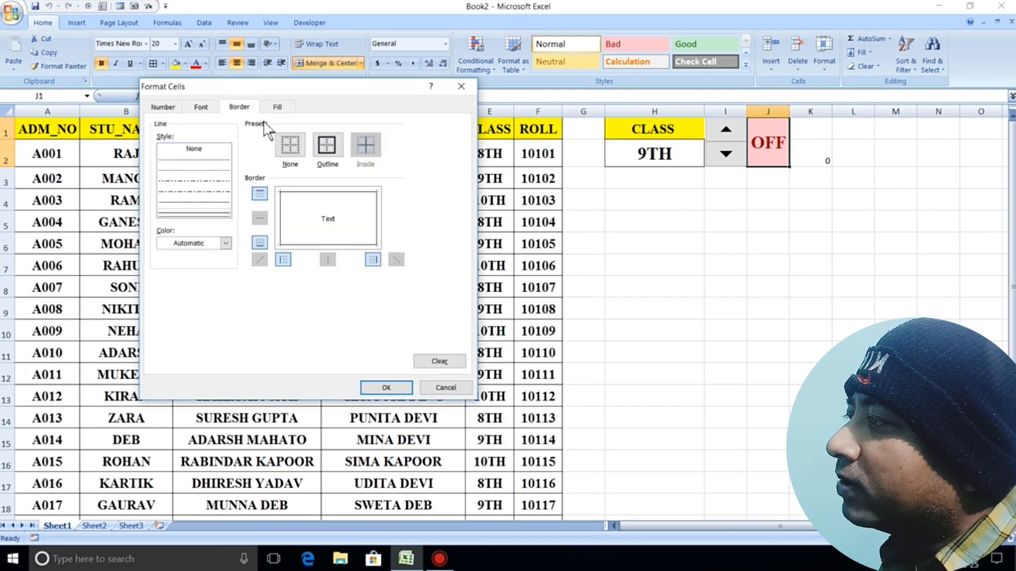
left_click(276, 108)
left_click(174, 232)
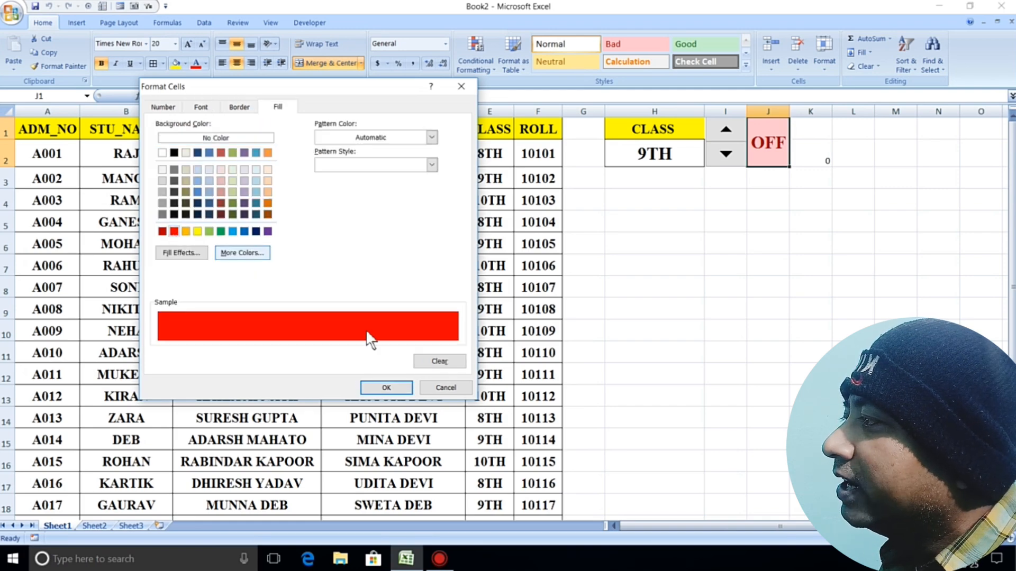
left_click(389, 390)
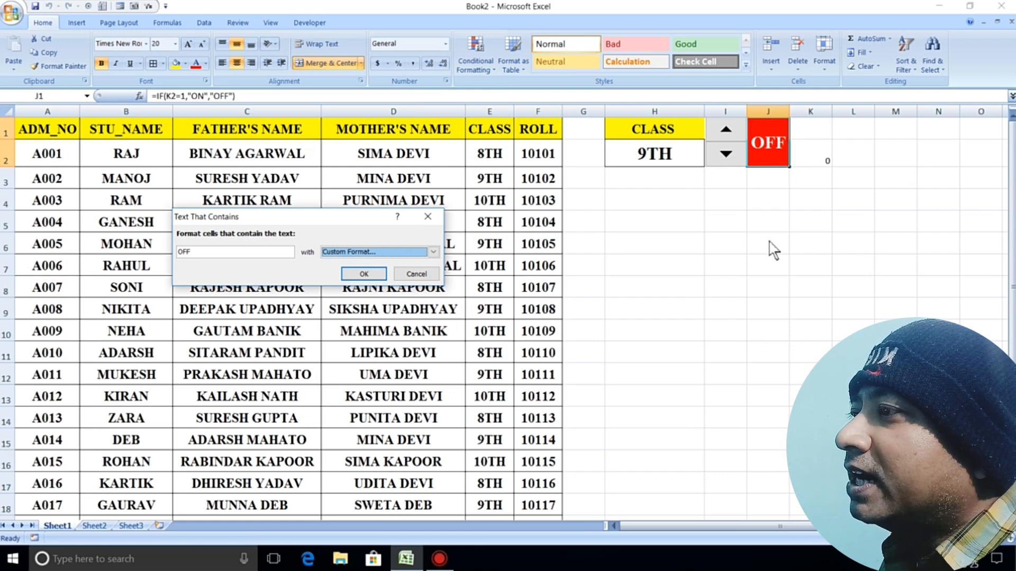
left_click(379, 278)
left_click(811, 264)
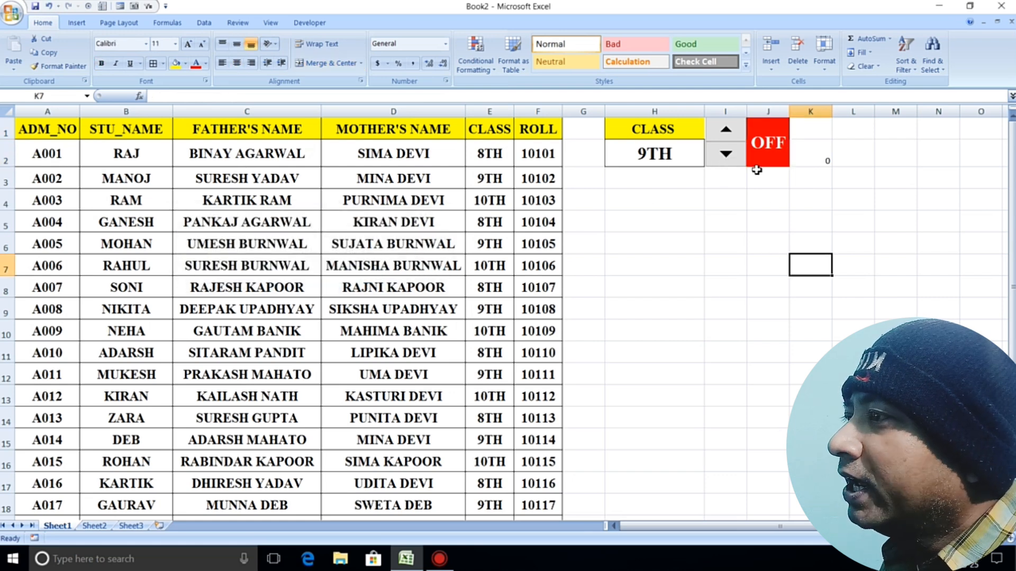
Test the colour-coded ON/OFF switch by stepping the spinner up and down repeatedly, ending on OFF
left_click(725, 132)
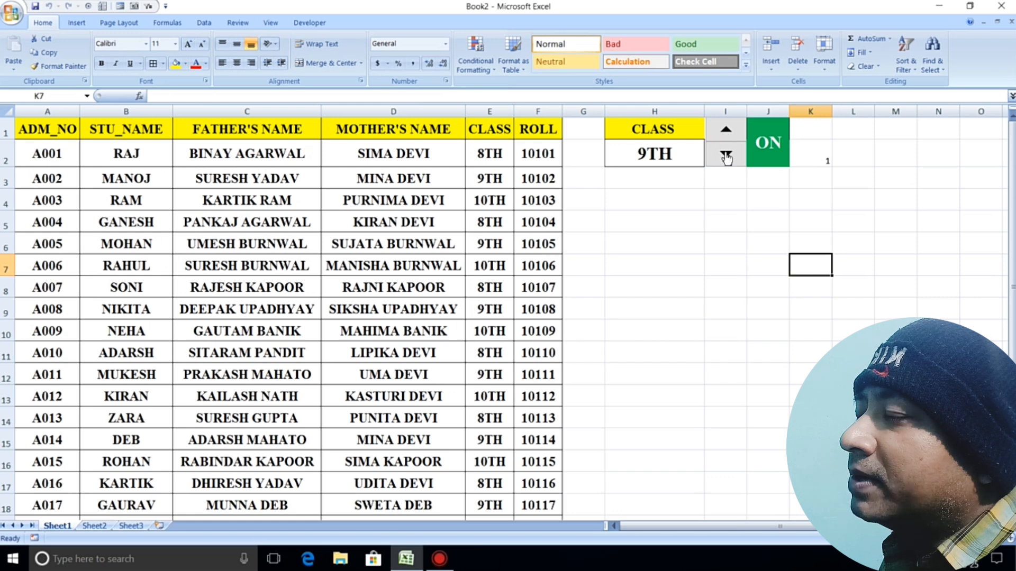
left_click(726, 155)
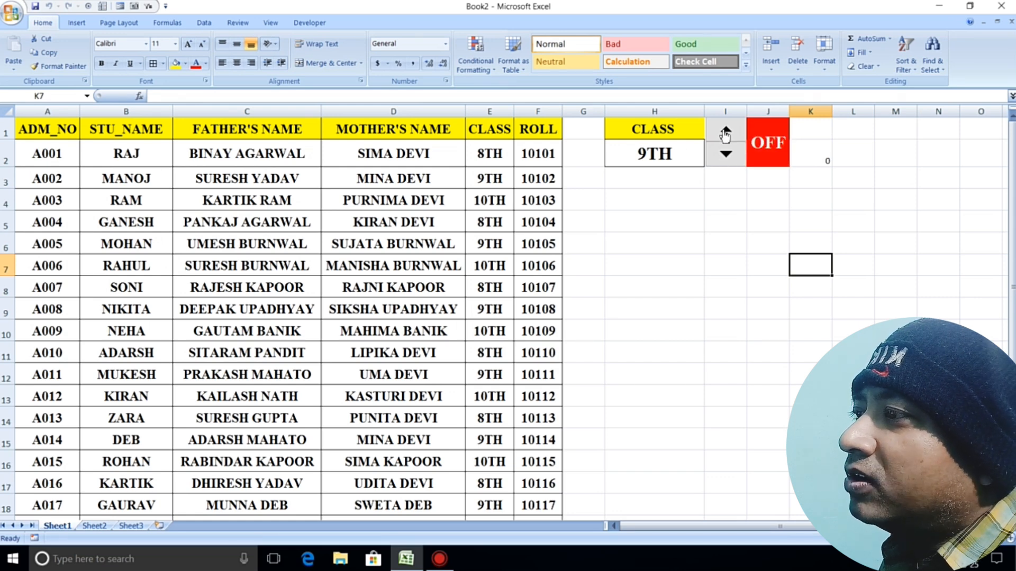
left_click(726, 136)
left_click(725, 157)
left_click(728, 138)
left_click(728, 156)
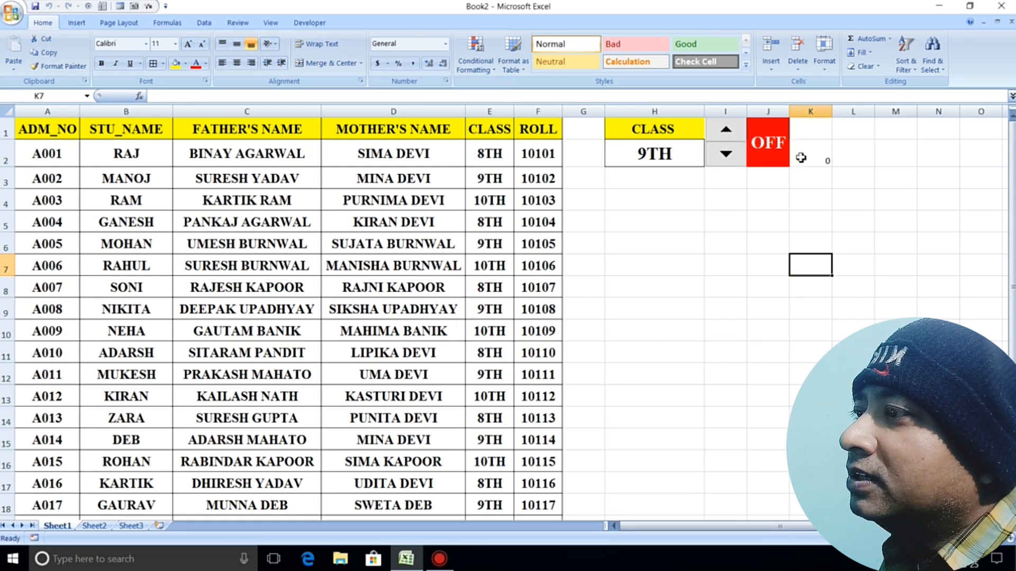
left_click(726, 136)
left_click(732, 161)
left_click(730, 132)
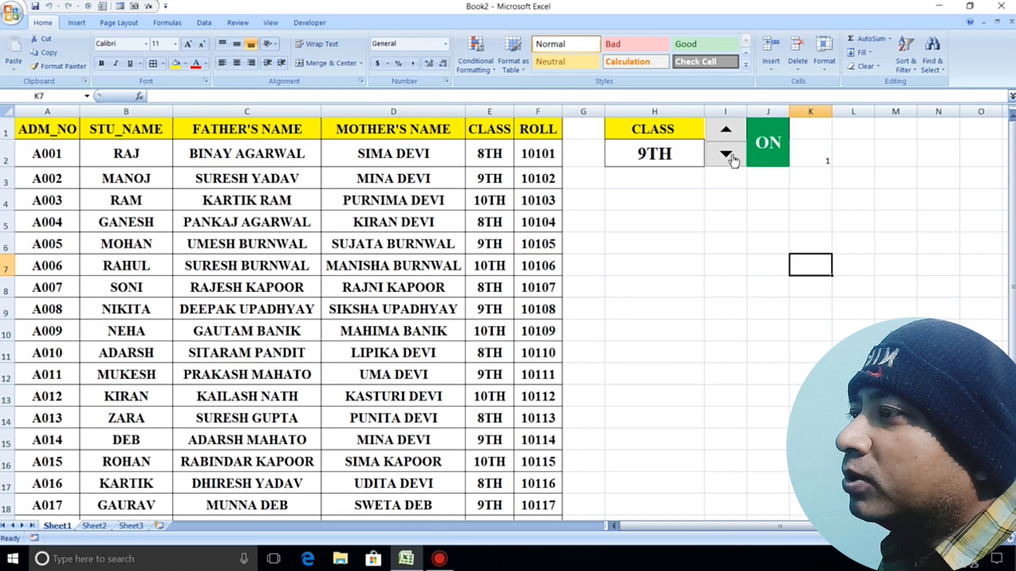
left_click(728, 155)
left_click(728, 133)
left_click(729, 156)
left_click(728, 133)
left_click(736, 157)
left_click(727, 134)
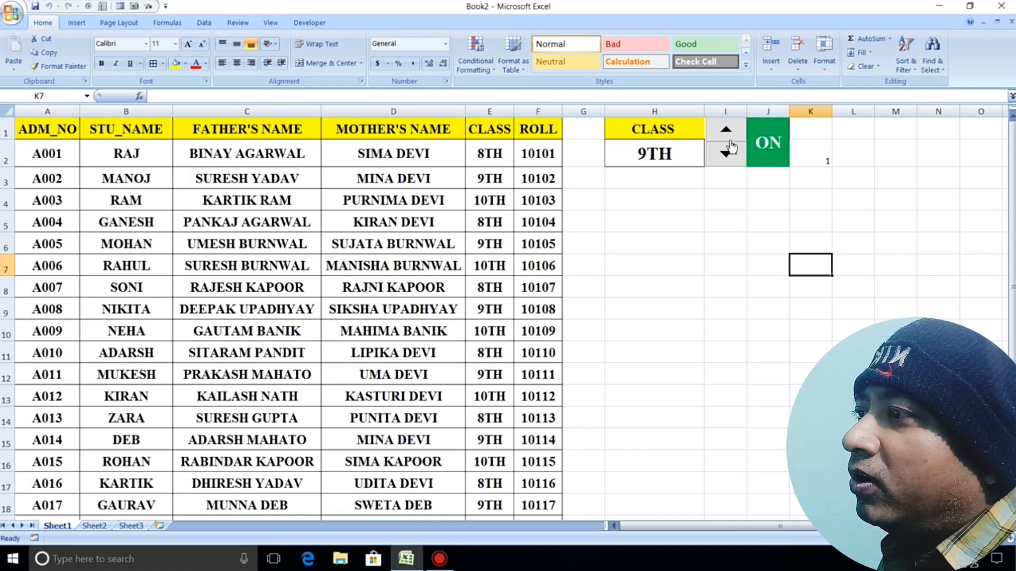
left_click(729, 155)
left_click(728, 134)
left_click(732, 157)
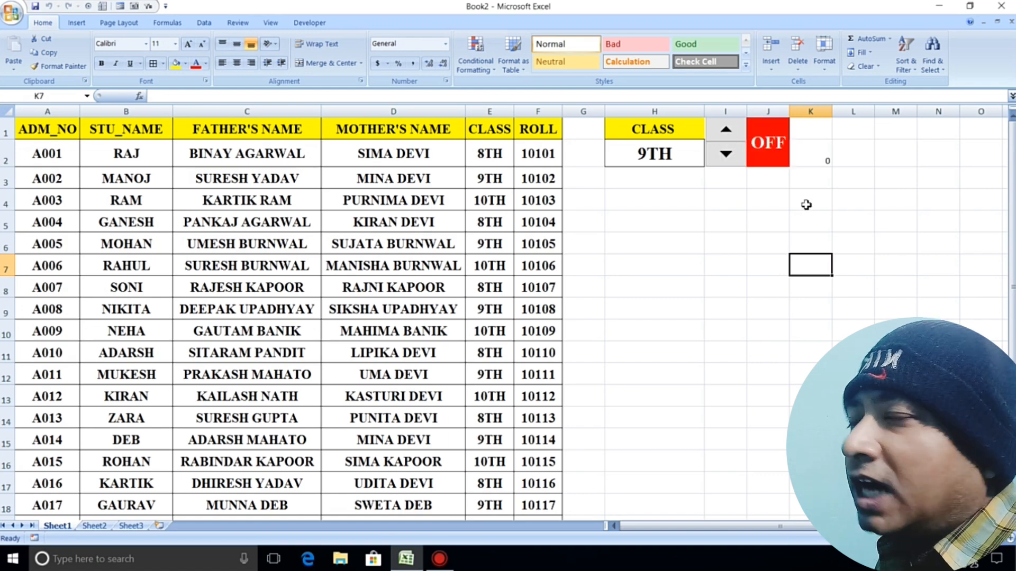
left_click(788, 225)
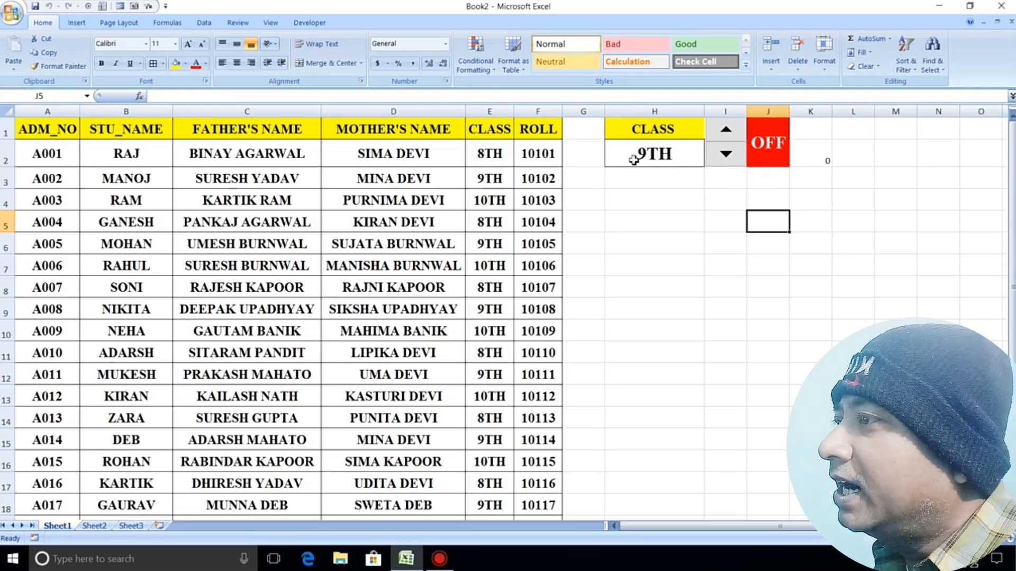
Choose 8TH from the class drop-down in cell H2
left_click(682, 159)
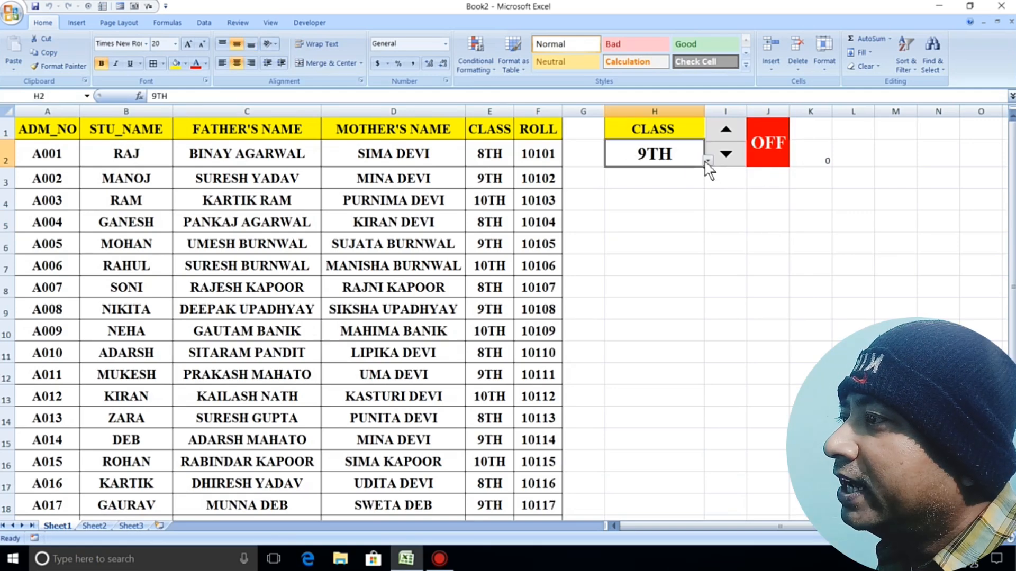
left_click(707, 160)
left_click(640, 170)
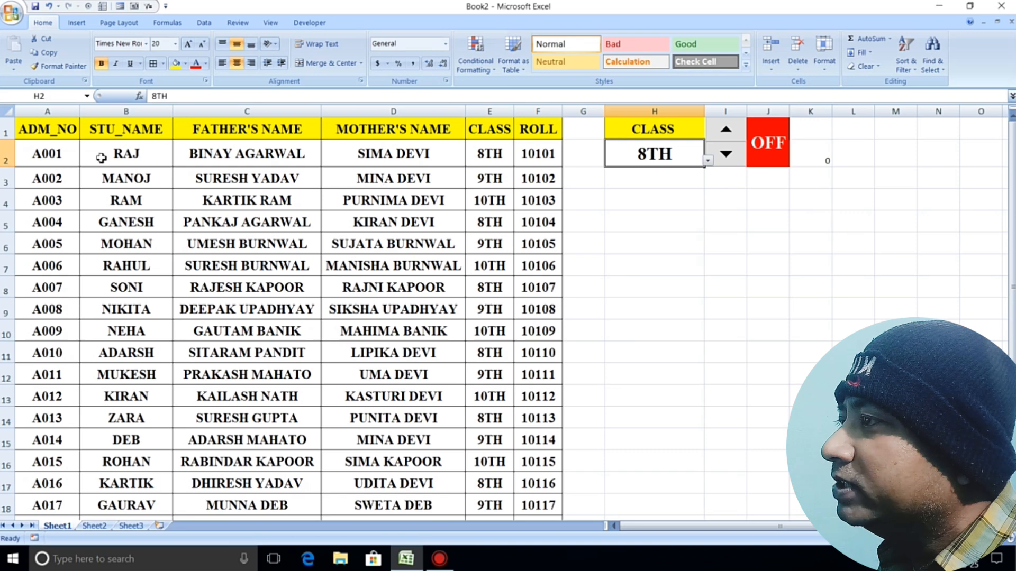
Select all student records in A2:F21 without the headers and start a new conditional formatting rule that uses a formula
left_click_drag(40, 157, 553, 164)
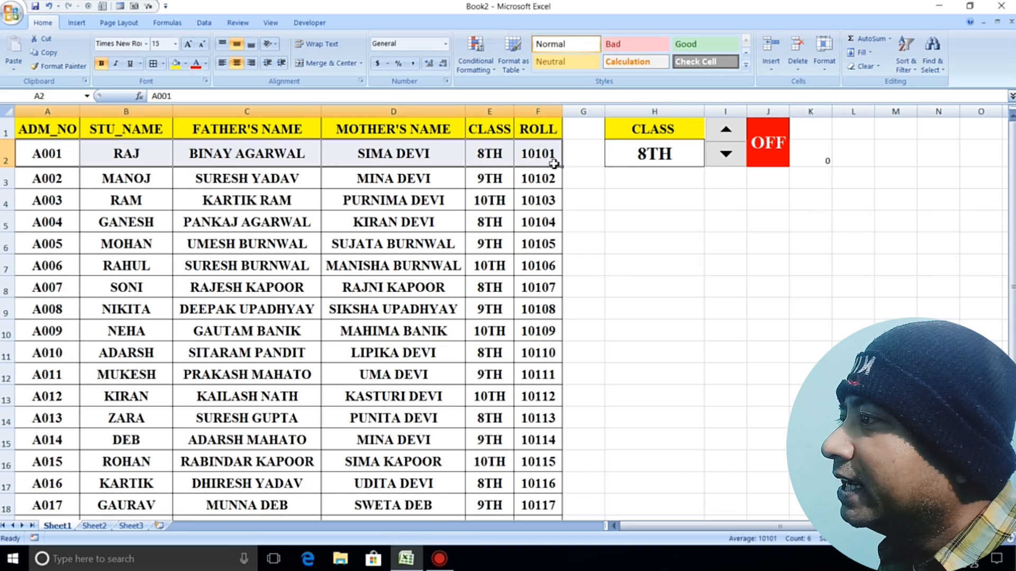
left_click(358, 243)
left_click(76, 153)
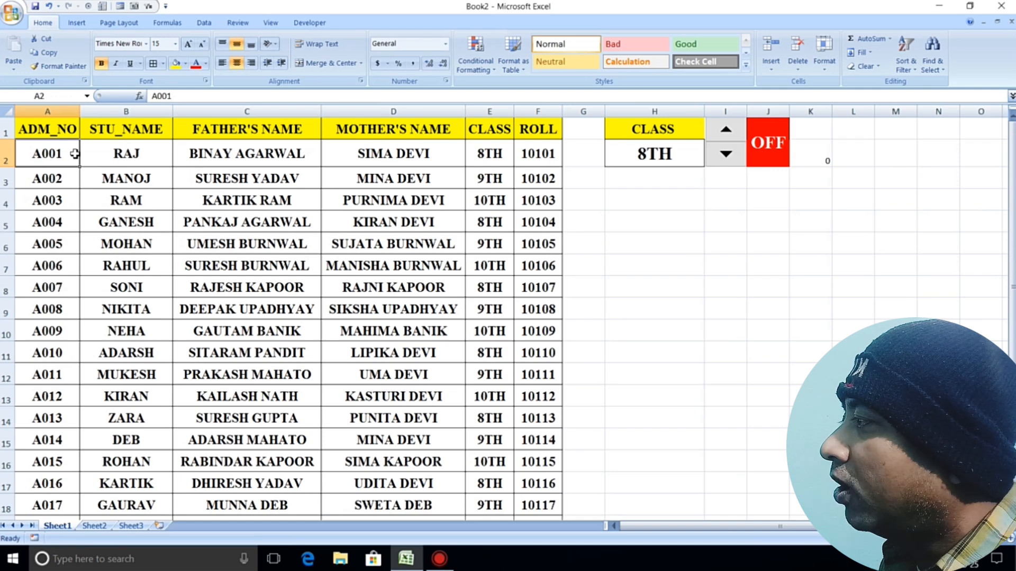
key("ctrl+shift+Right")
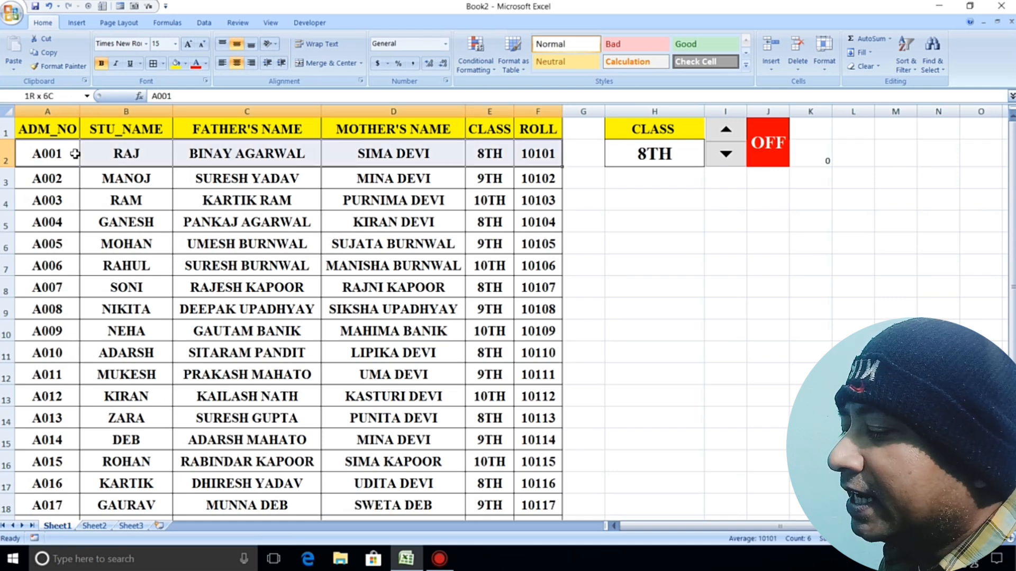
key("ctrl+shift+Down")
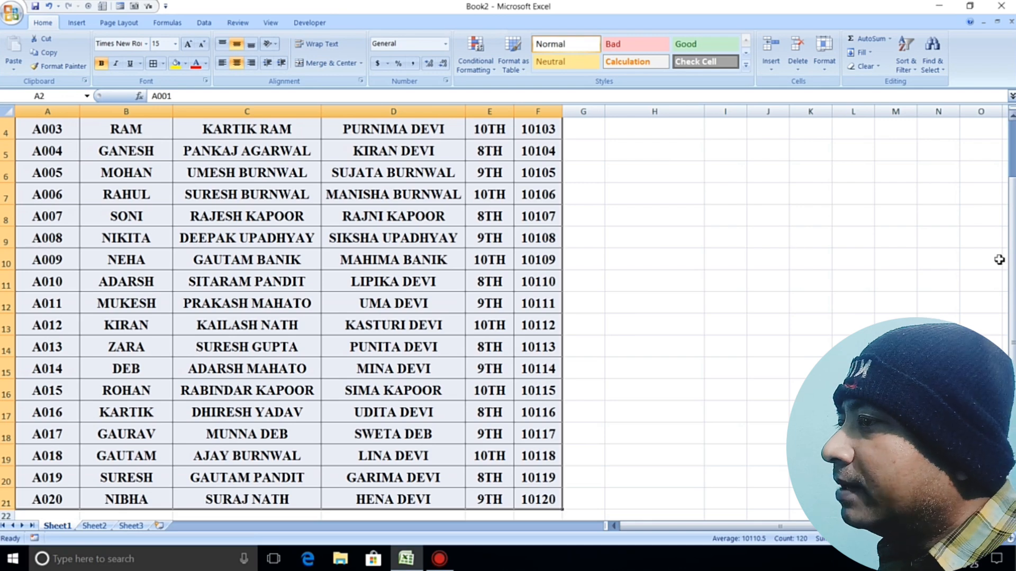
scroll(974, 258, "up", 1)
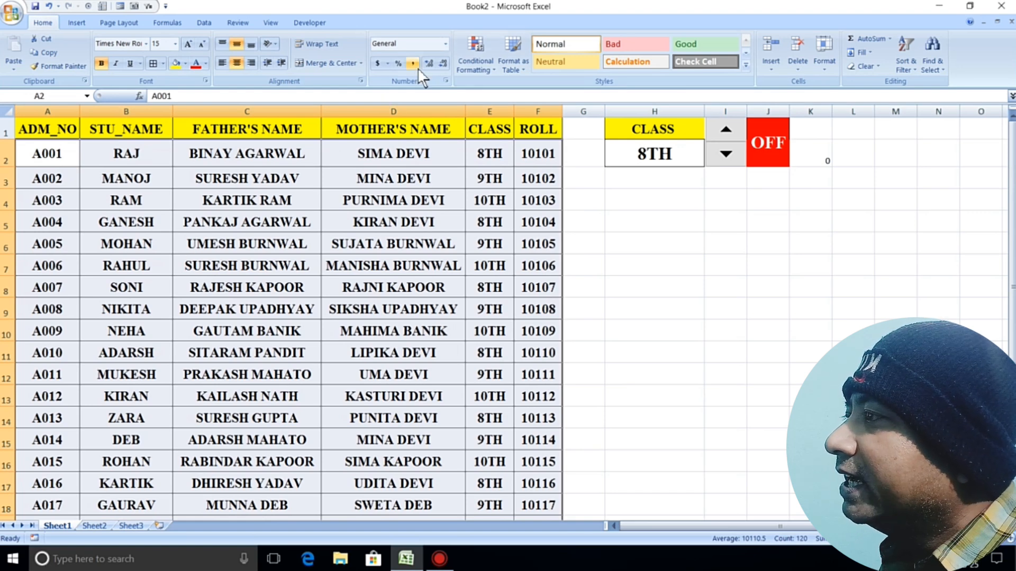
left_click(477, 69)
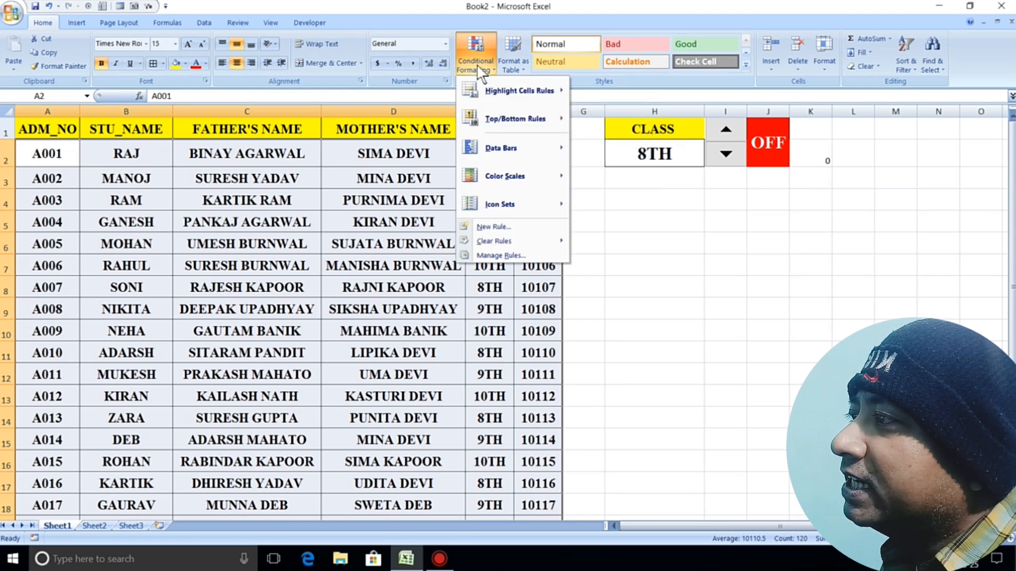
left_click(503, 229)
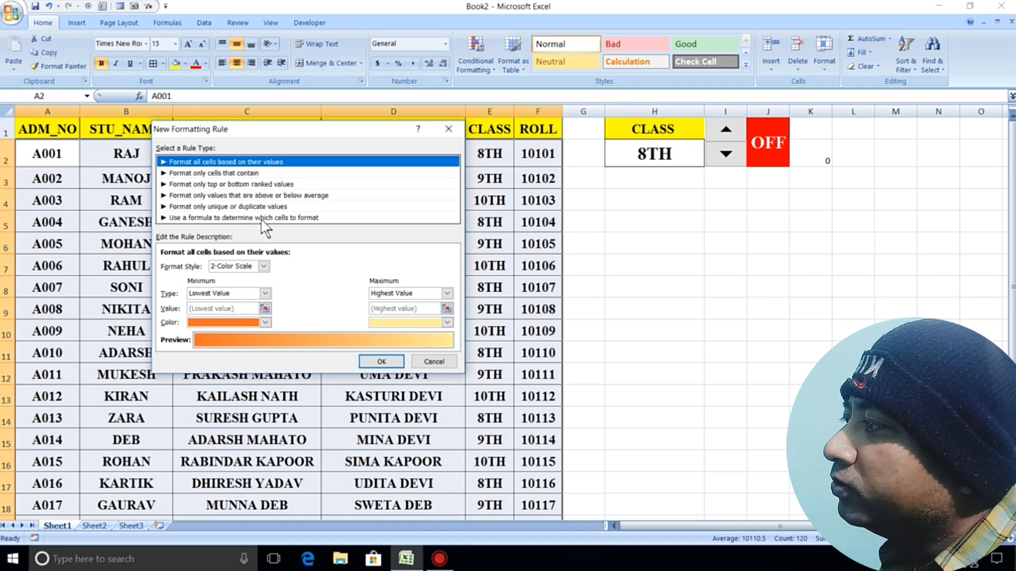
left_click(279, 218)
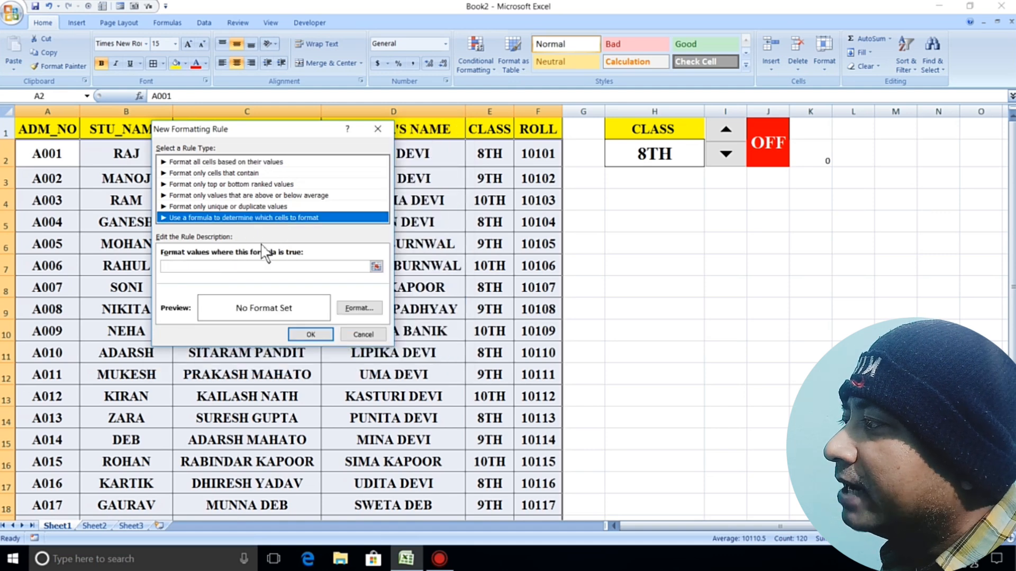
Enter the rule formula =AND($E2=$H$2,$J$1="ON" with the row of the E2 reference left relative
left_click(181, 268)
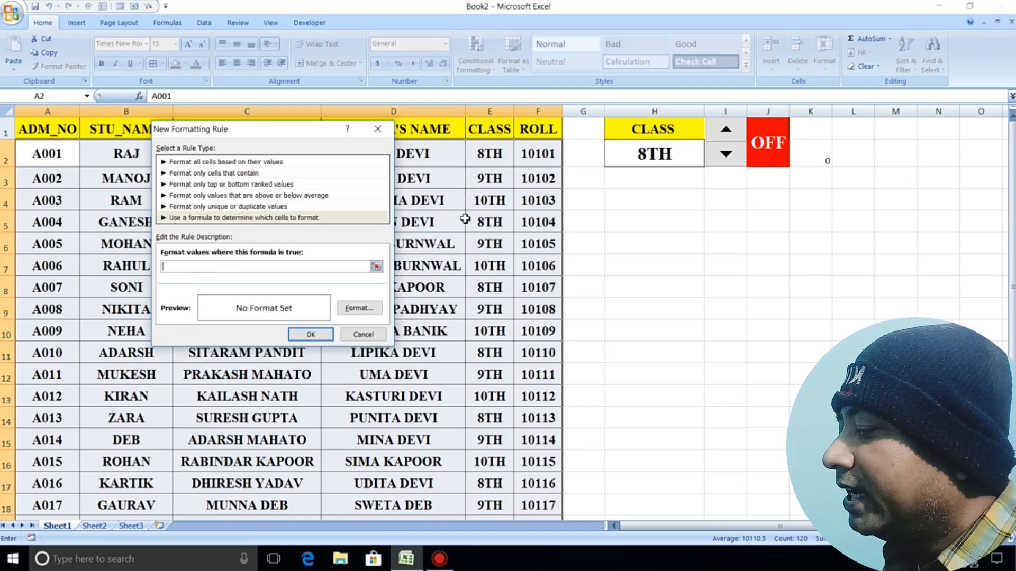
type("=AND(")
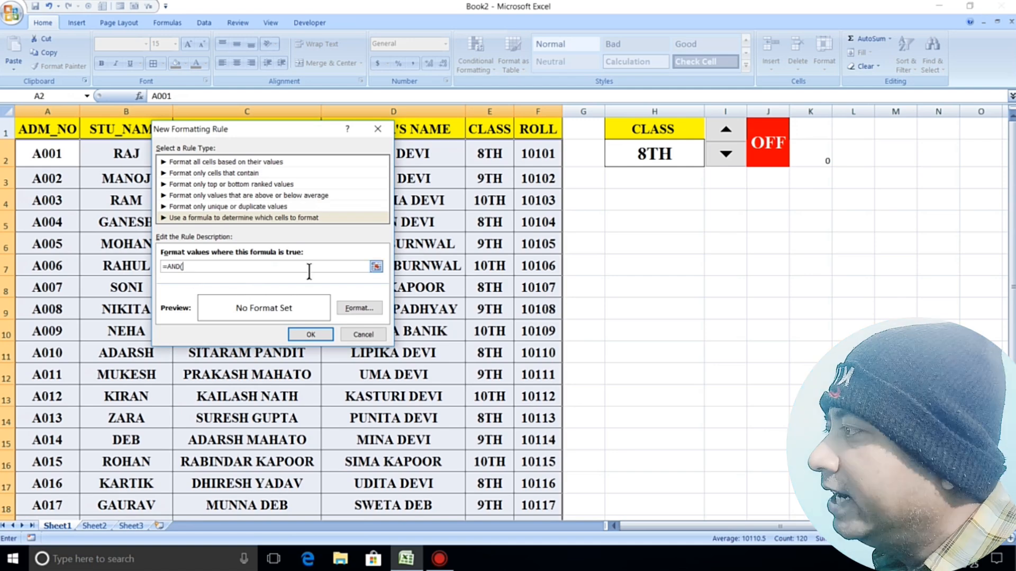
left_click_drag(273, 129, 153, 156)
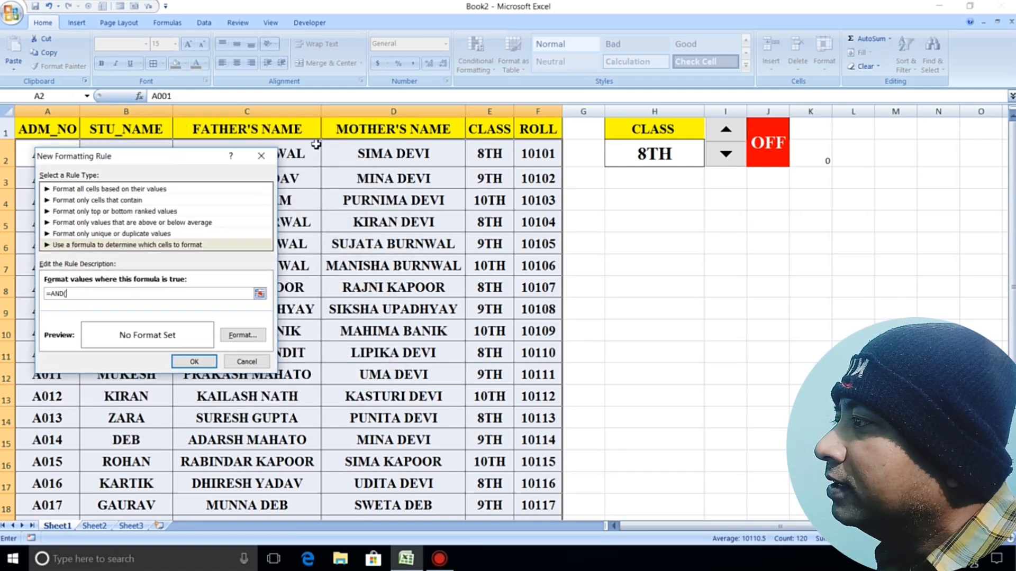
left_click(498, 153)
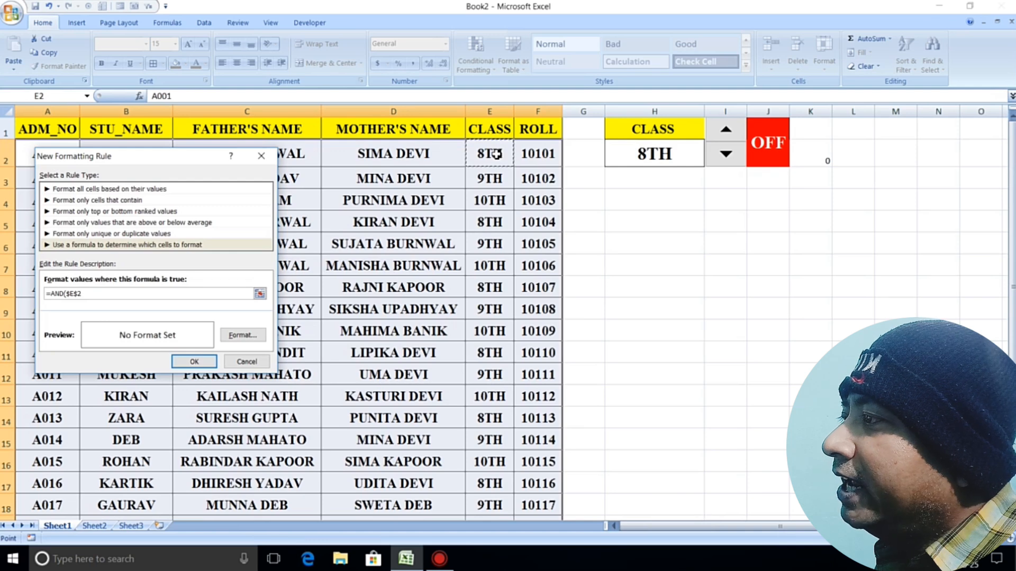
type("=")
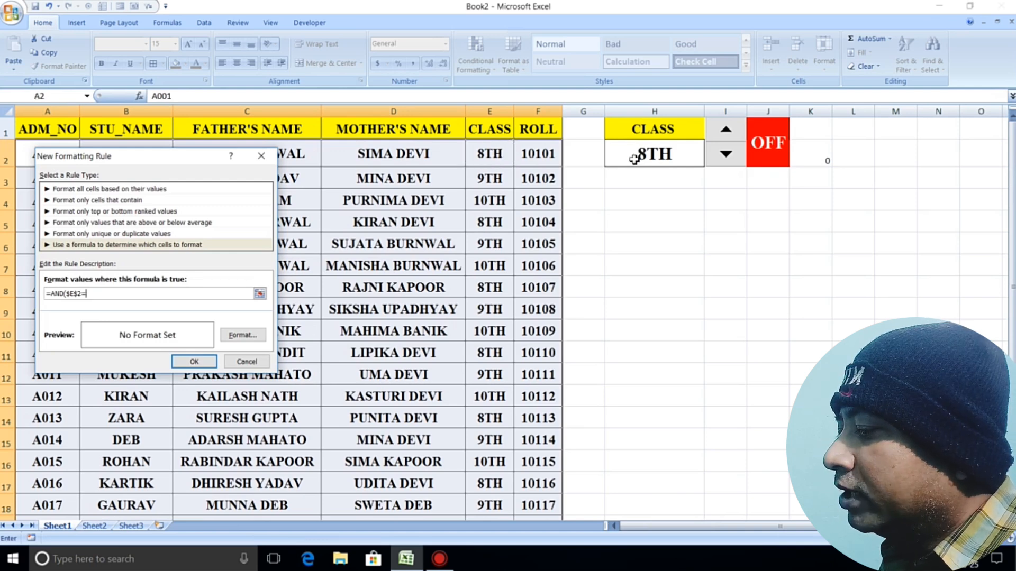
left_click(658, 155)
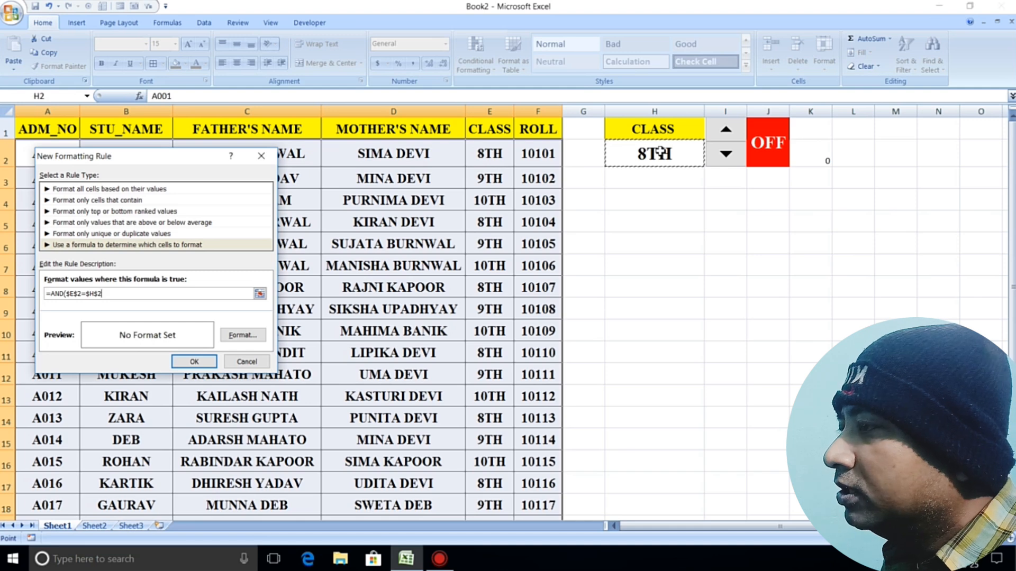
type(",")
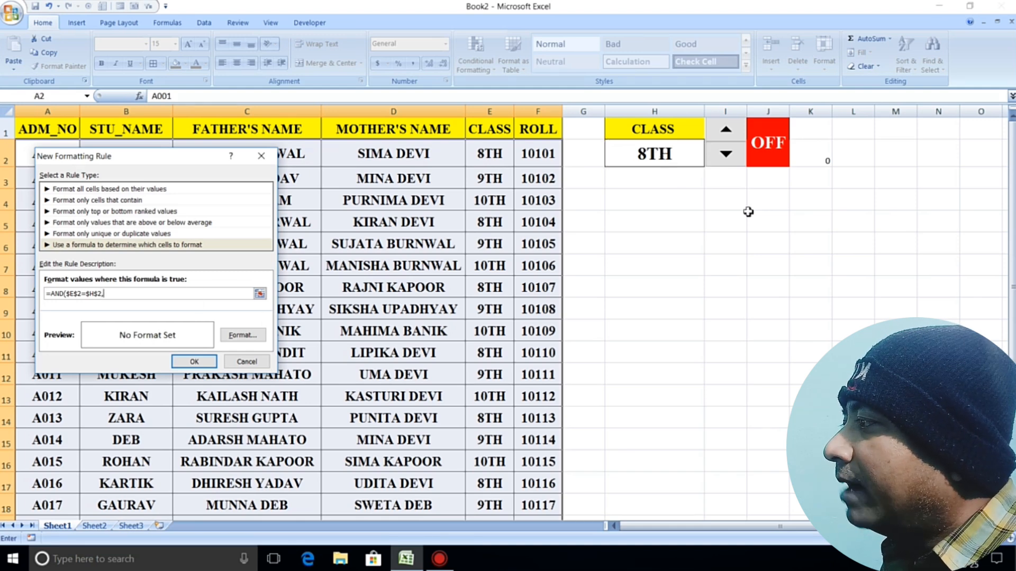
left_click(775, 146)
type("=\"ON")
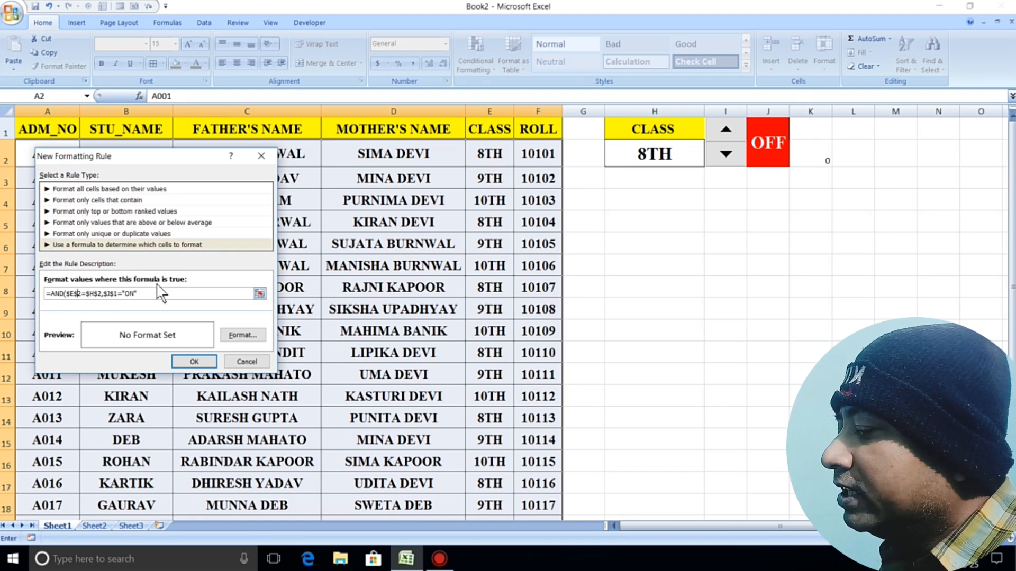
key("BackSpace")
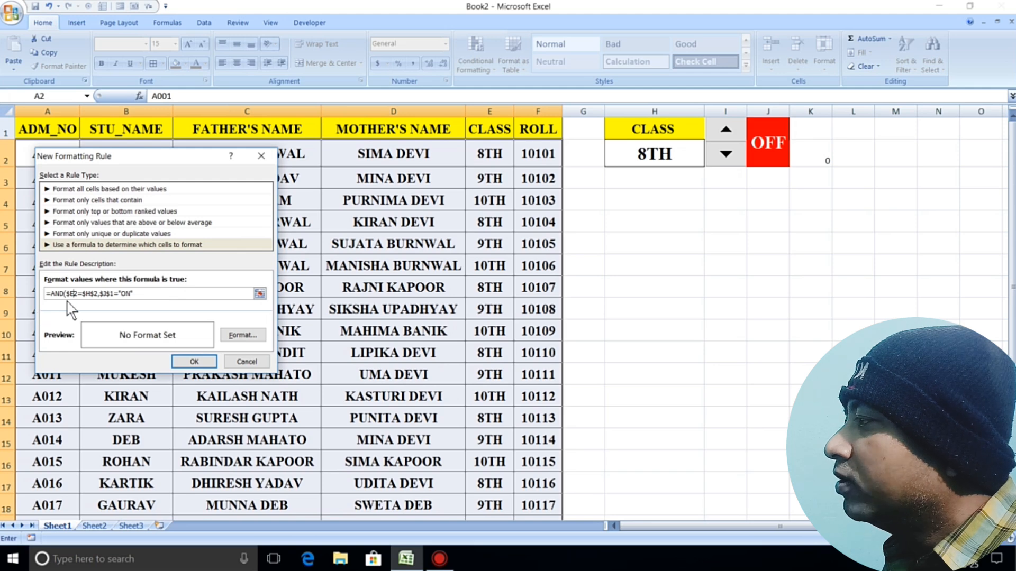
Set the conditional formatting rule's font to bold with white text
left_click(246, 337)
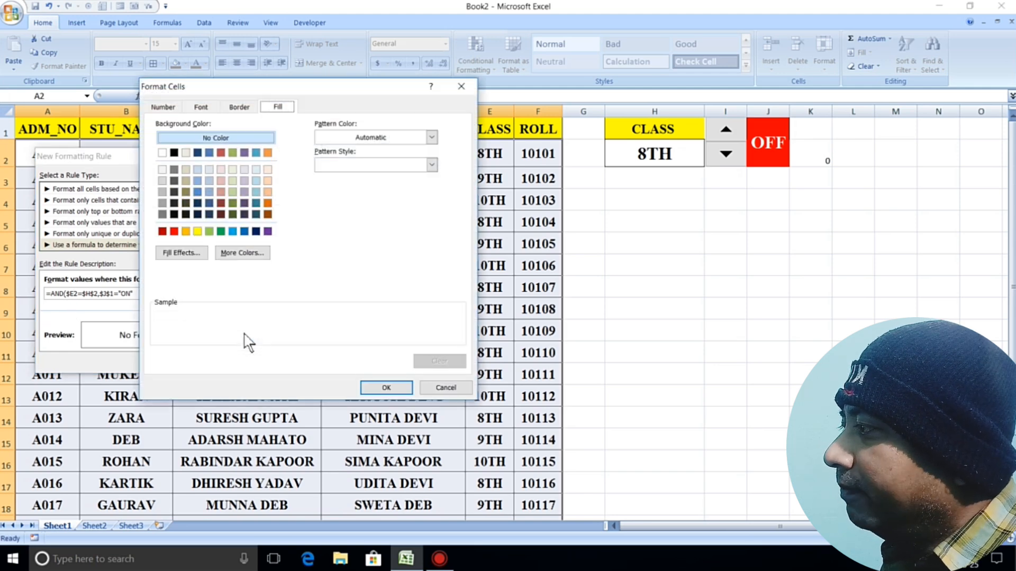
left_click(201, 107)
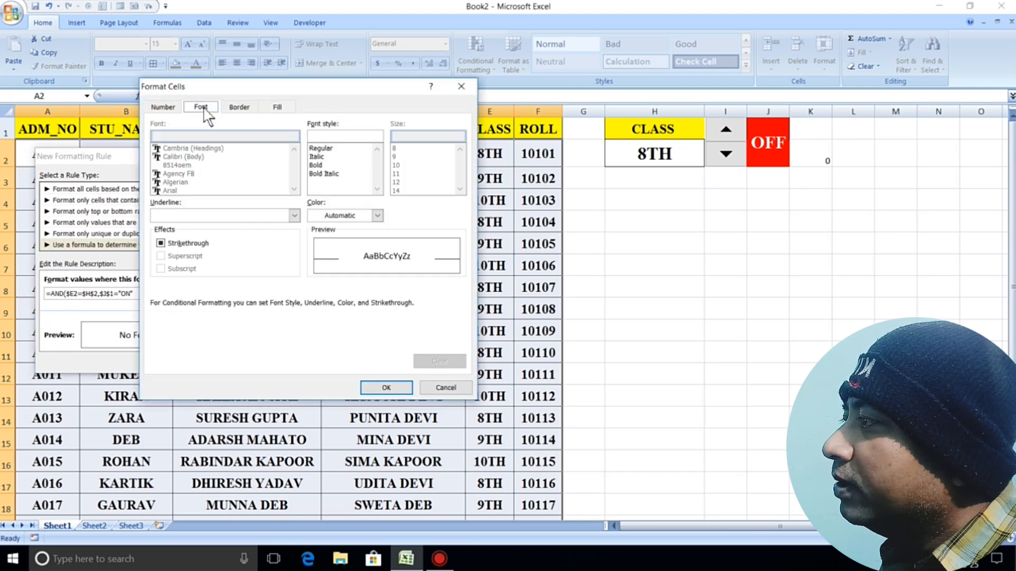
left_click(325, 167)
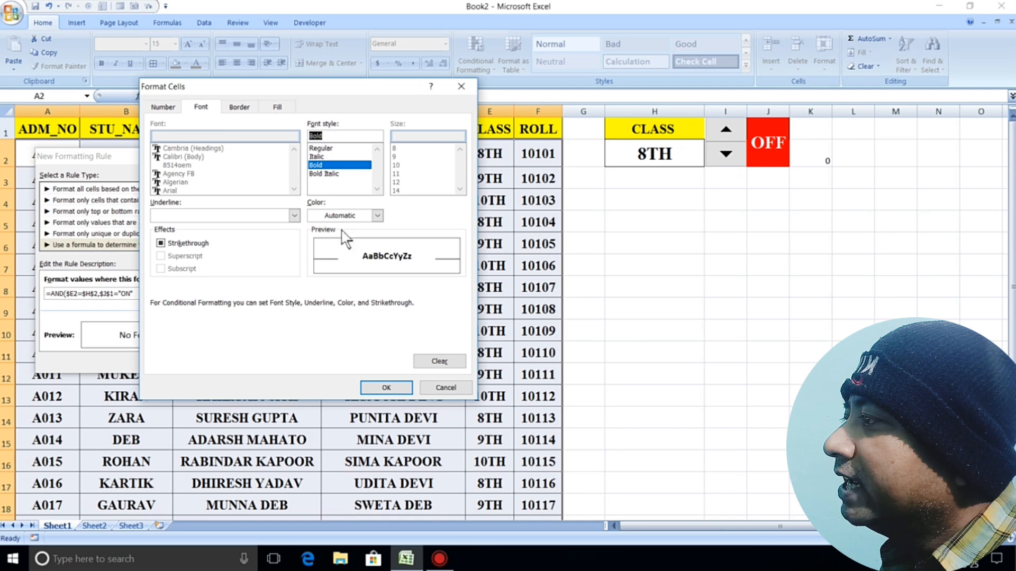
left_click(332, 217)
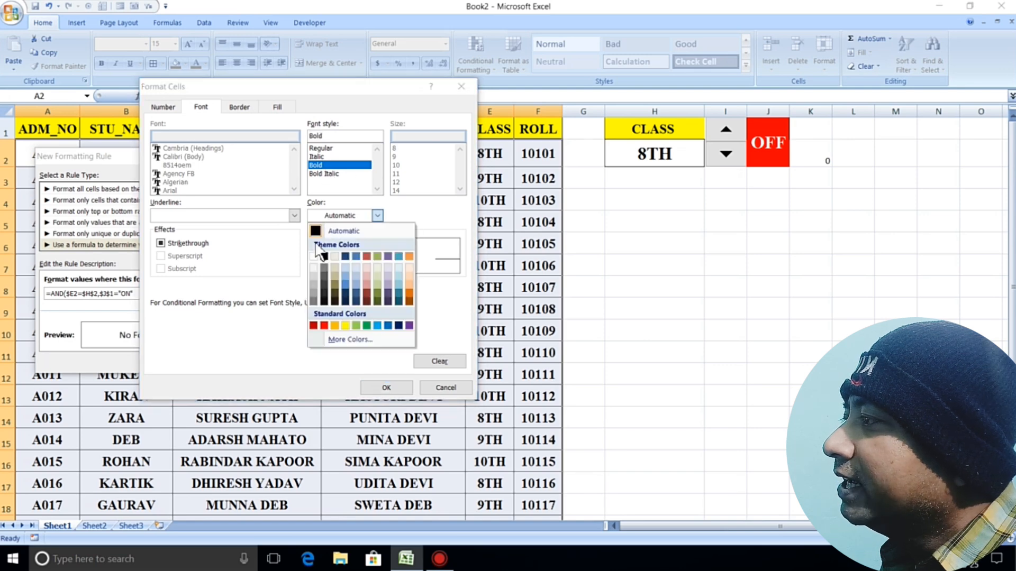
left_click(338, 287)
Add an outline border and a dark blue fill to the rule's format, and apply the rule to the student records
left_click(239, 107)
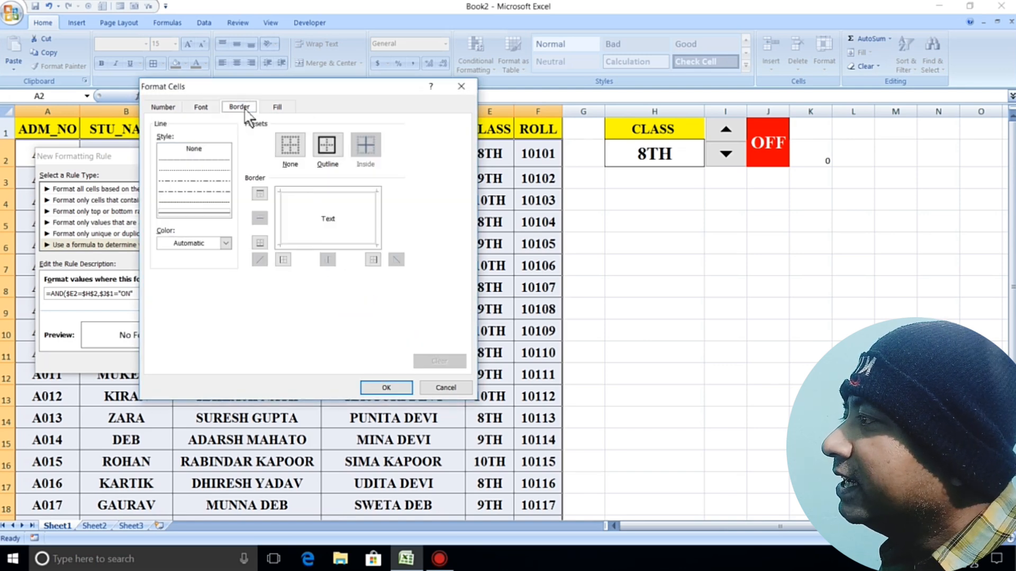
left_click(338, 153)
left_click(283, 106)
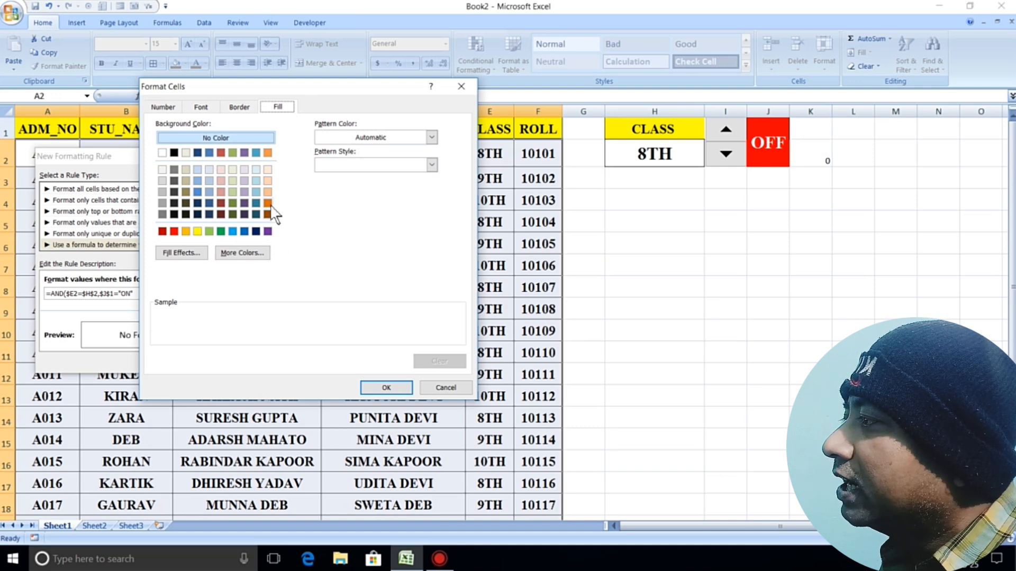
left_click(256, 232)
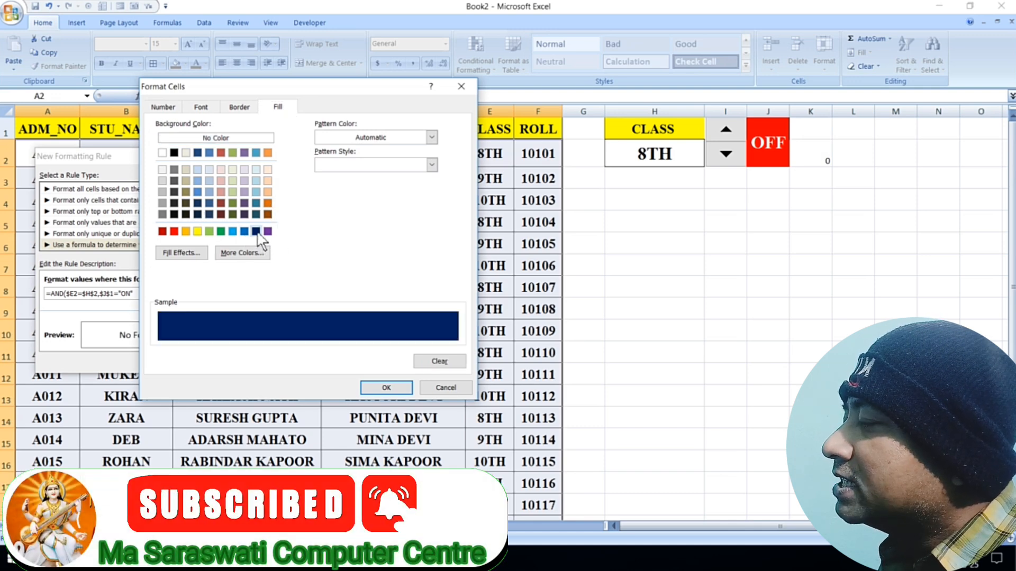
left_click(387, 387)
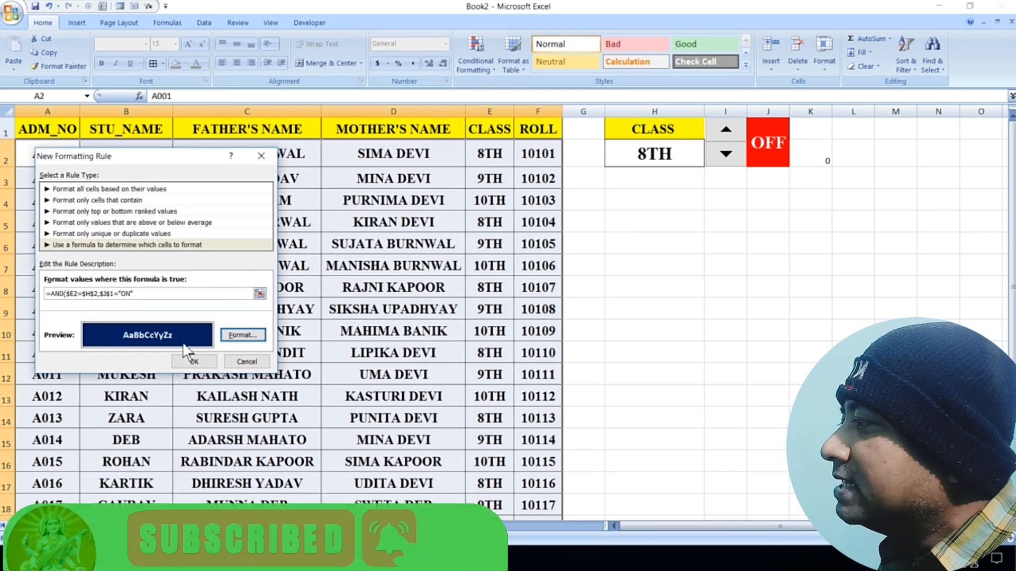
left_click(195, 362)
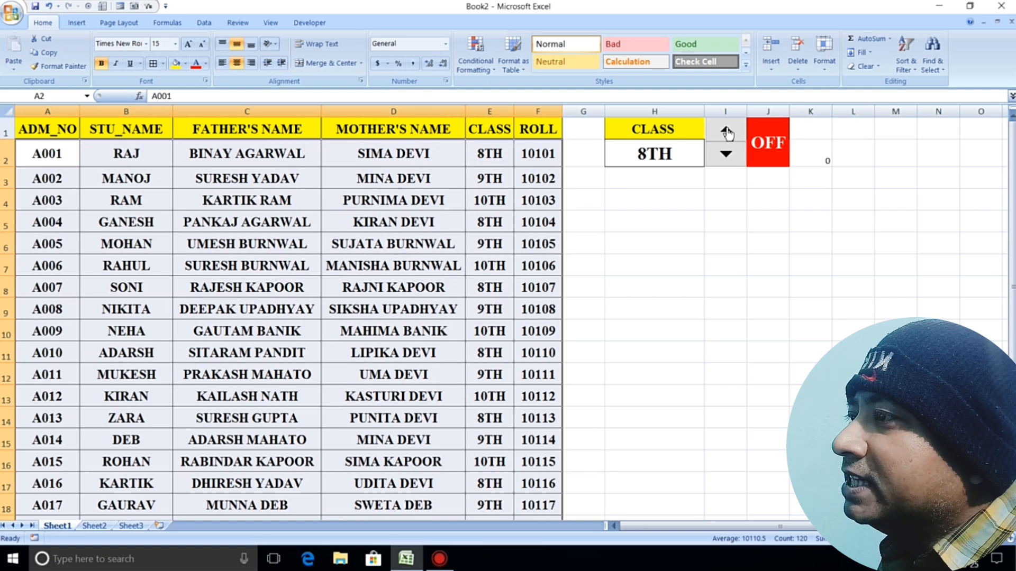
Test the row highlighting for class 8TH by switching the spinner to ON, OFF and back to ON
left_click(727, 132)
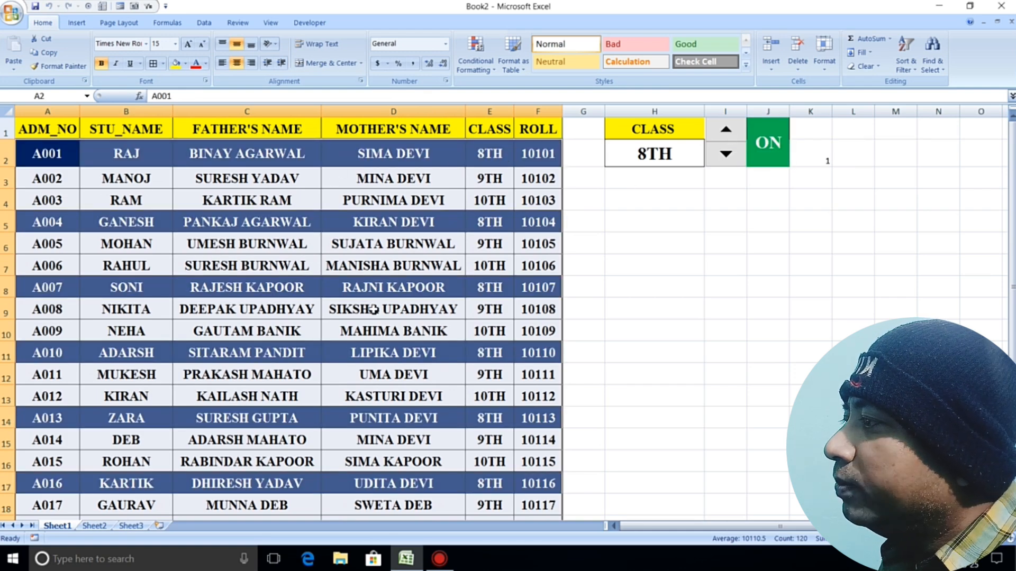
scroll(373, 309, "down", 1)
scroll(356, 371, "up", 1)
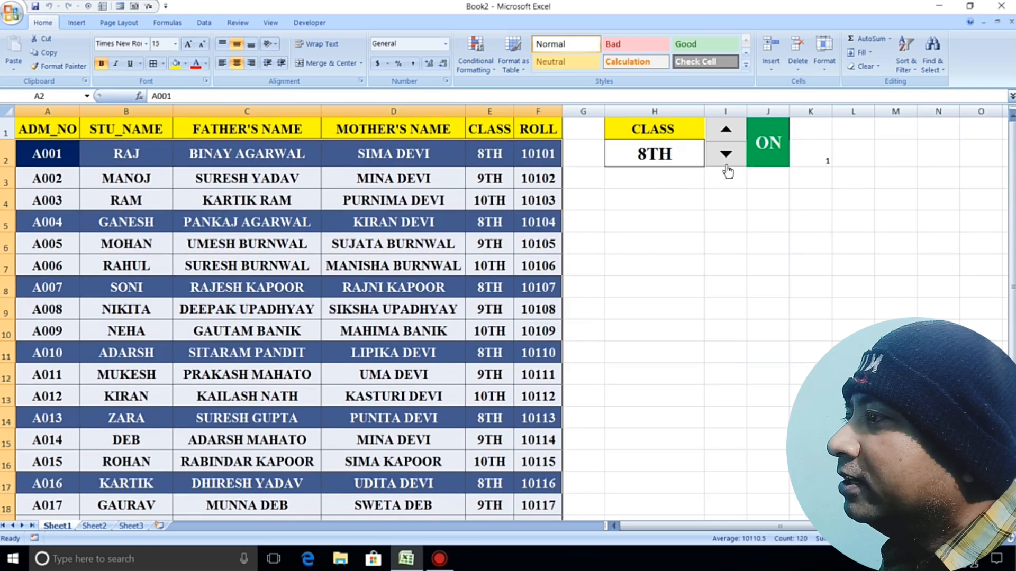
left_click(727, 165)
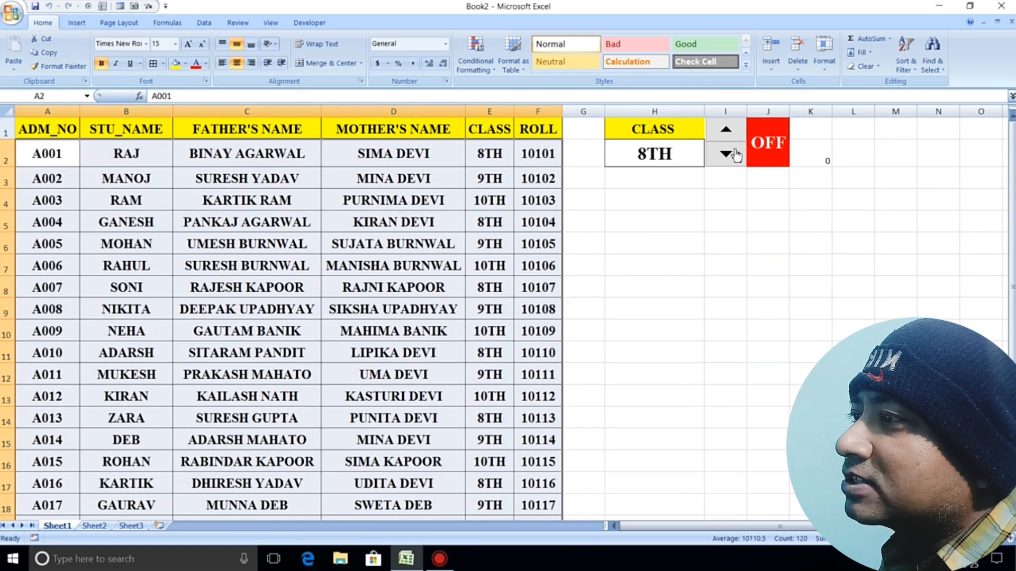
left_click(727, 132)
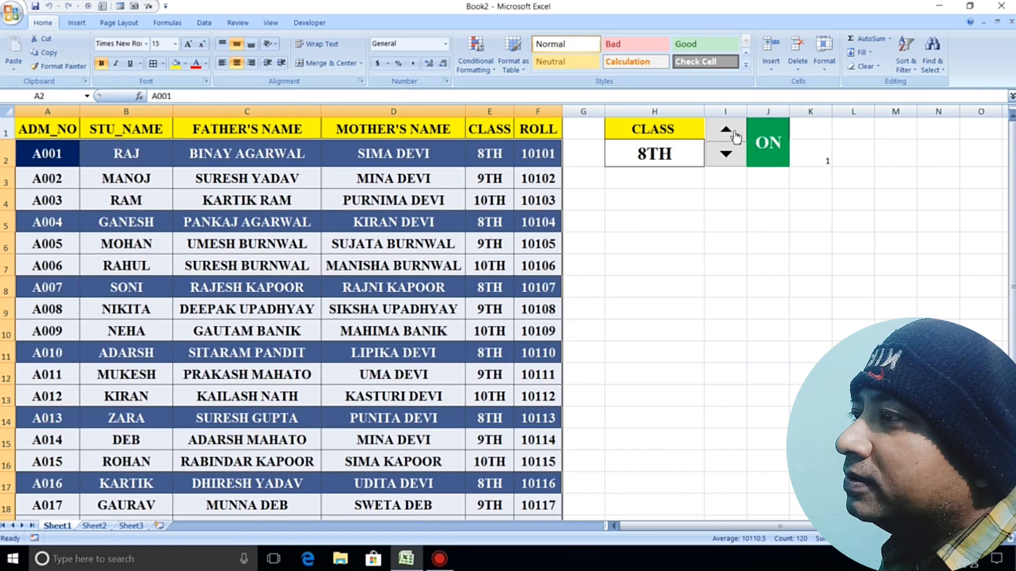
Choose 9TH from the class drop-down in cell H2 and check the highlighted rows through the end of the table
left_click(670, 155)
left_click(707, 160)
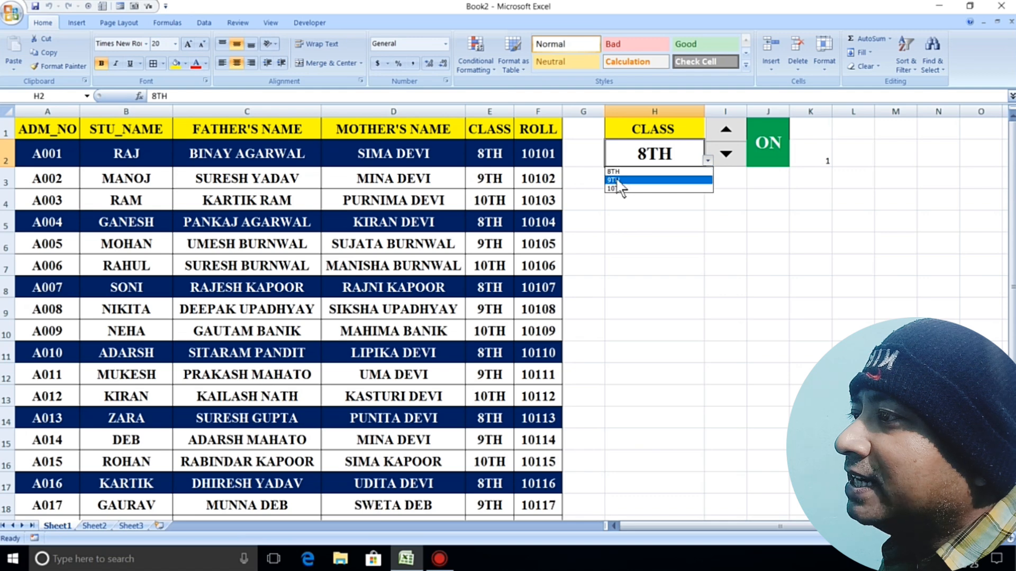
left_click(616, 180)
scroll(375, 183, "down", 1)
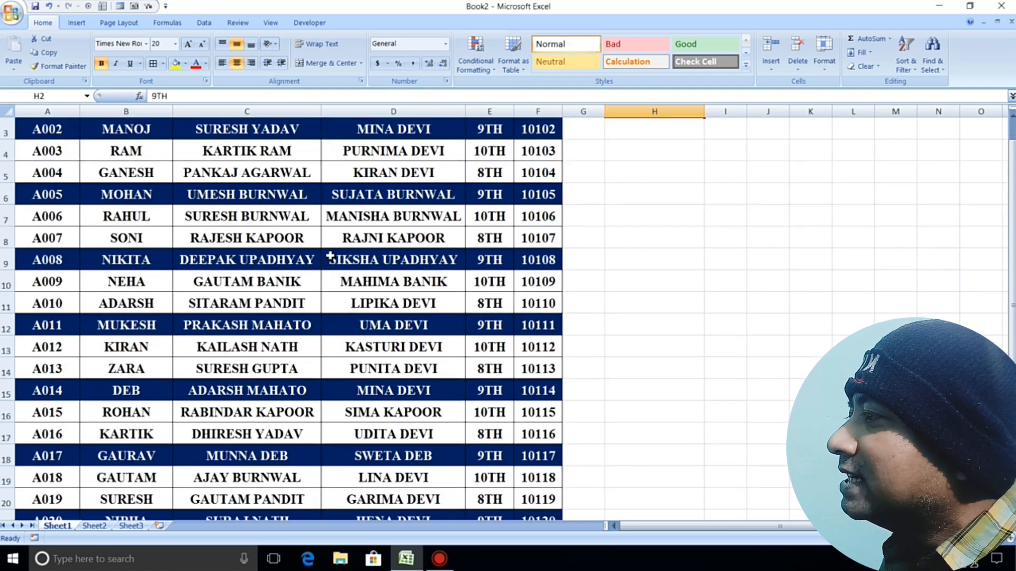
scroll(380, 313, "down", 1)
scroll(378, 323, "up", 2)
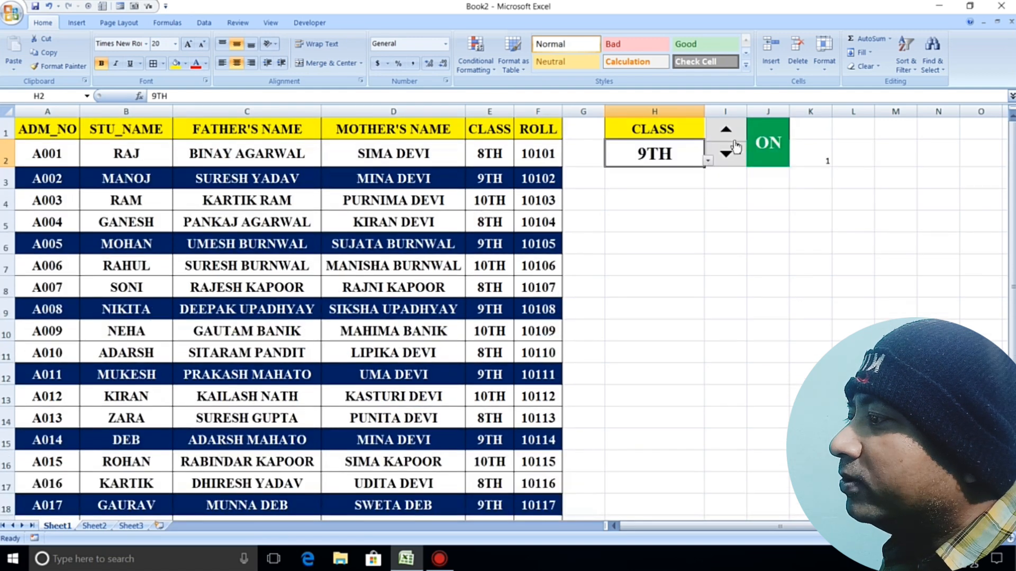
Choose 10TH from the class drop-down in cell H2 and review the highlighted student records
left_click(707, 159)
left_click(654, 191)
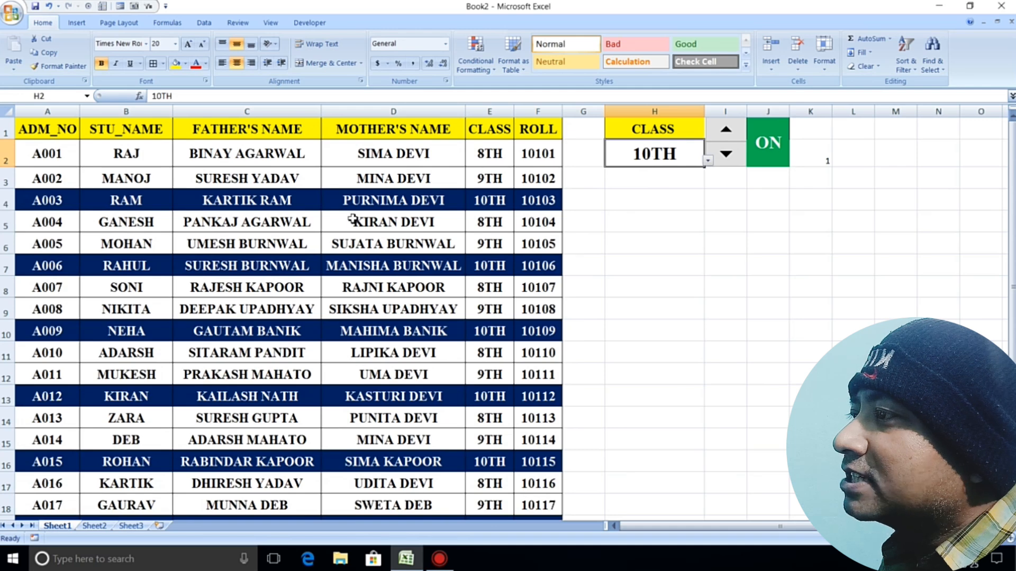
scroll(355, 318, "down", 1)
scroll(372, 337, "down", 1)
scroll(413, 287, "up", 1)
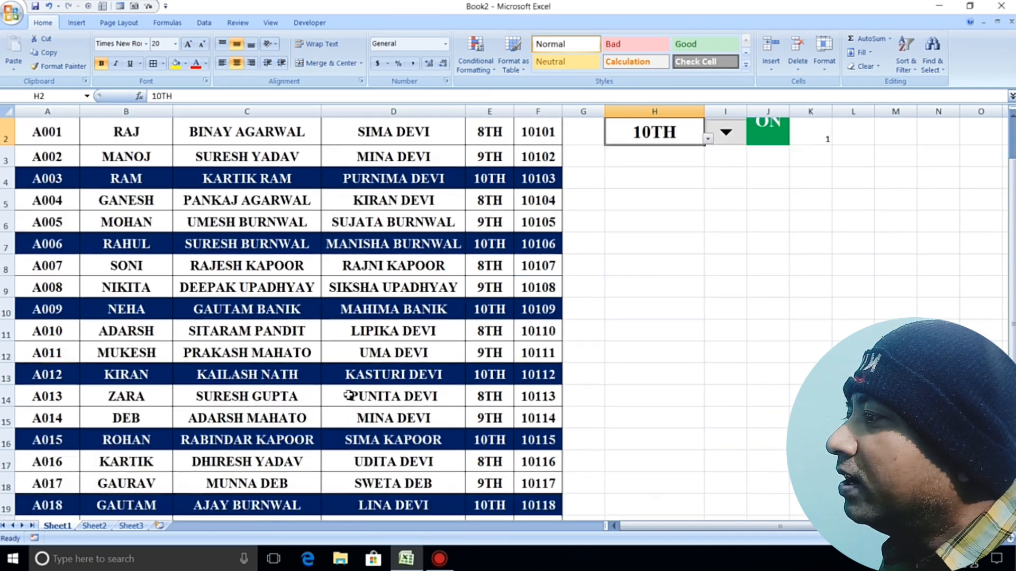
scroll(352, 390, "up", 1)
left_click(454, 304)
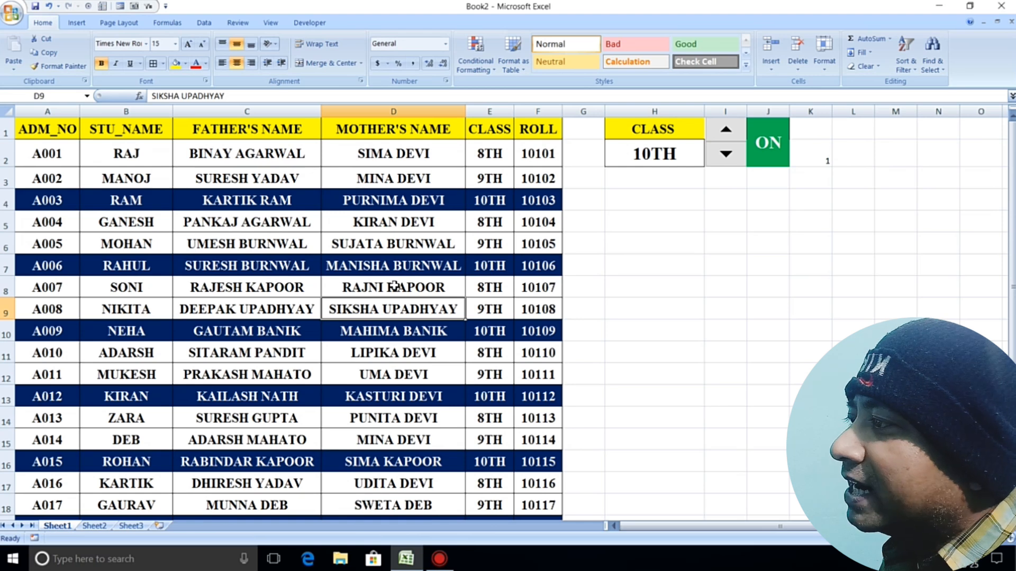